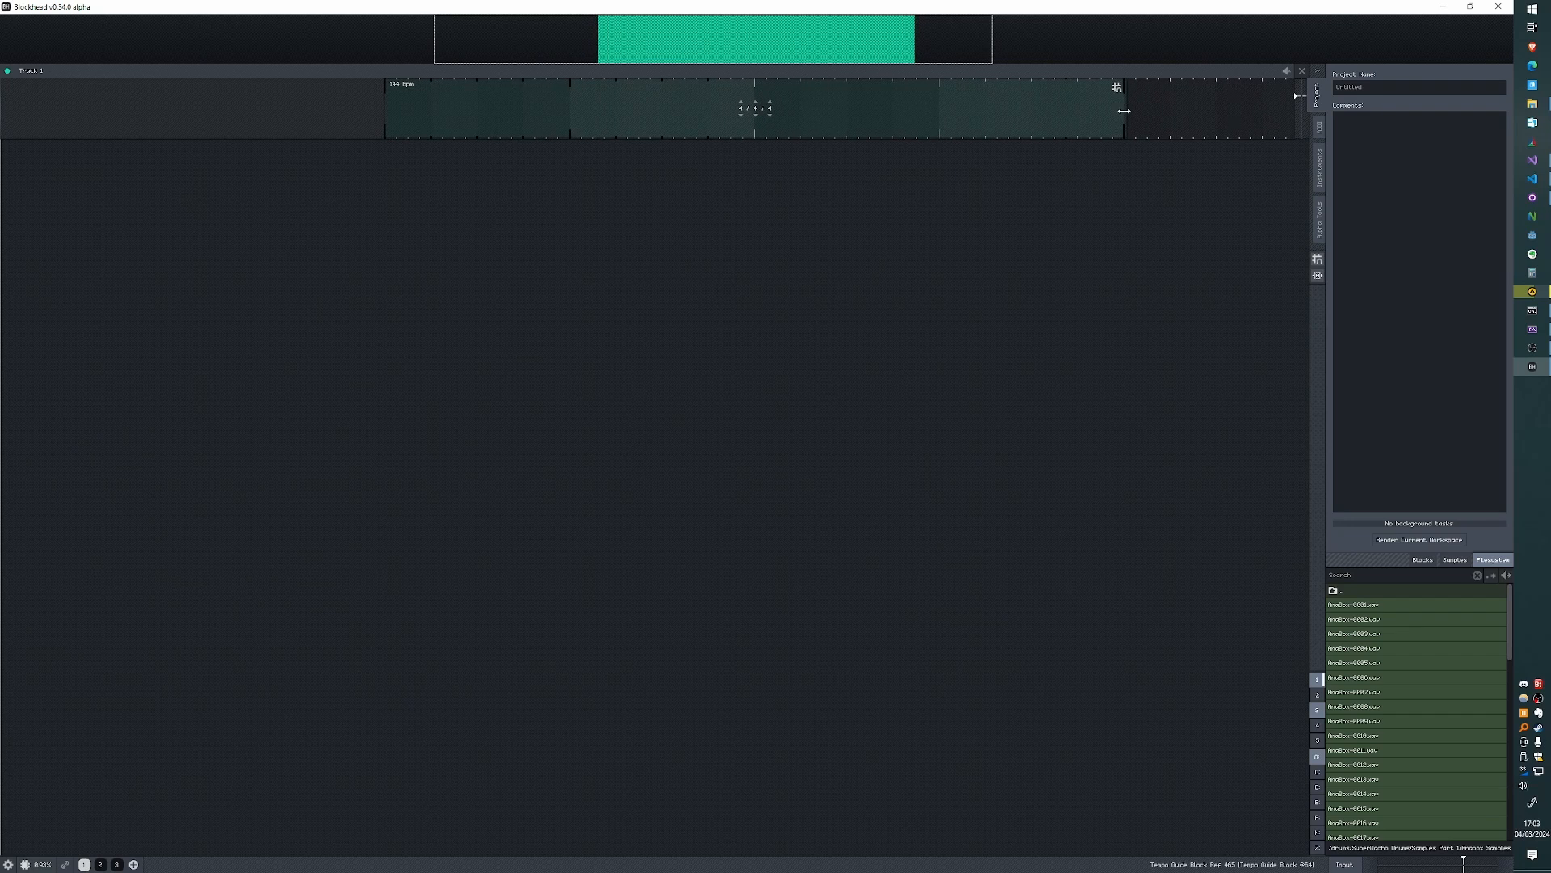
- Add a lane below the tempo guide block and place drum samples 0004 and 0011 on it
scroll(638, 163, "down", 3)
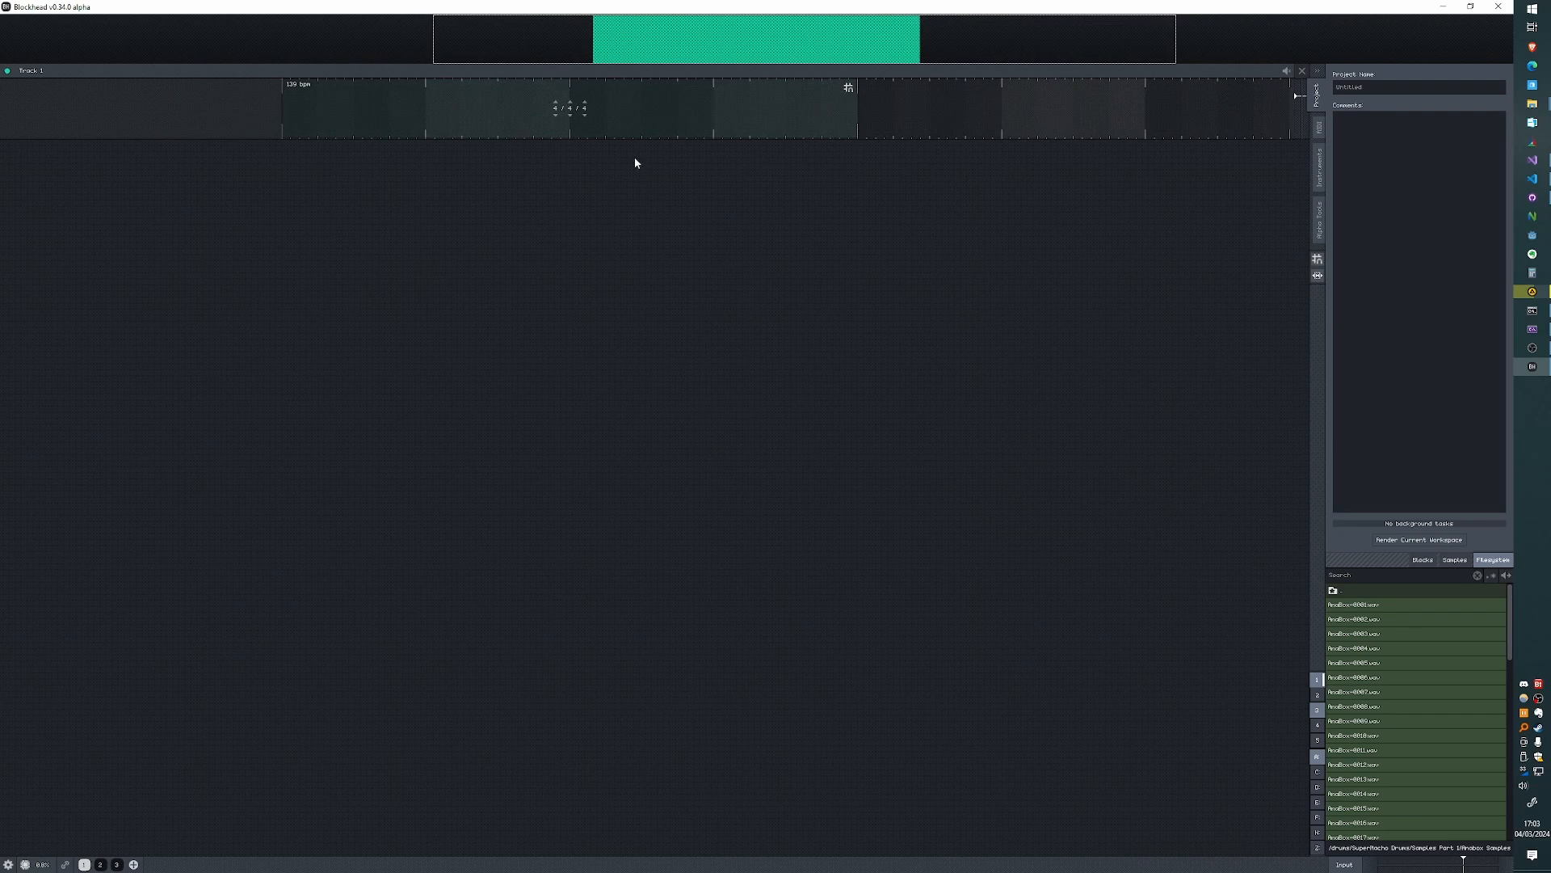
key("Insert")
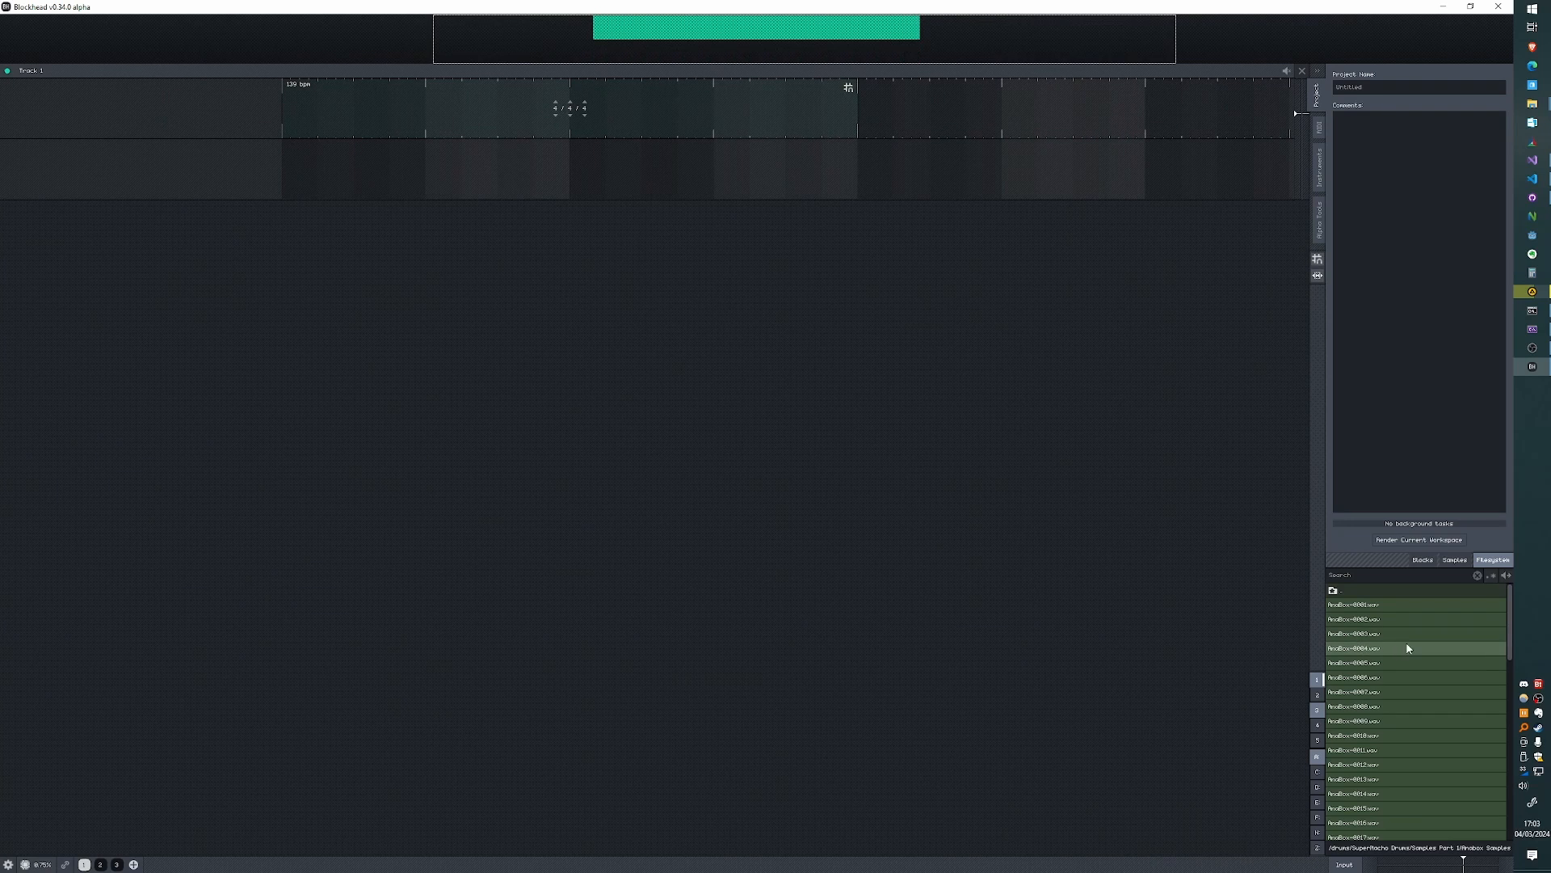
left_click_drag(1408, 647, 517, 169)
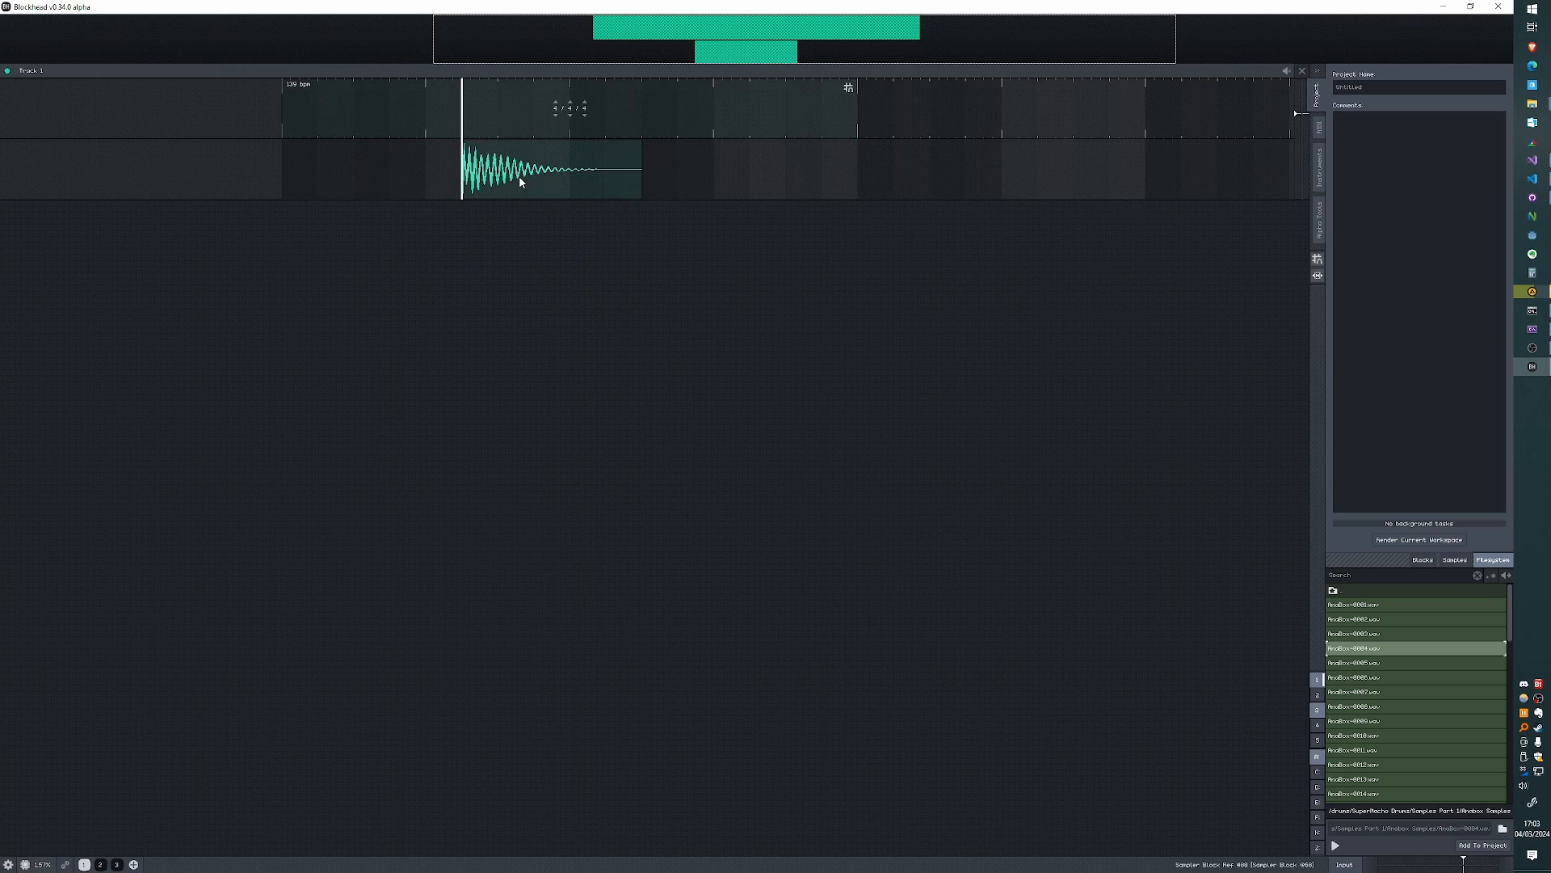
left_click_drag(1374, 750, 711, 170)
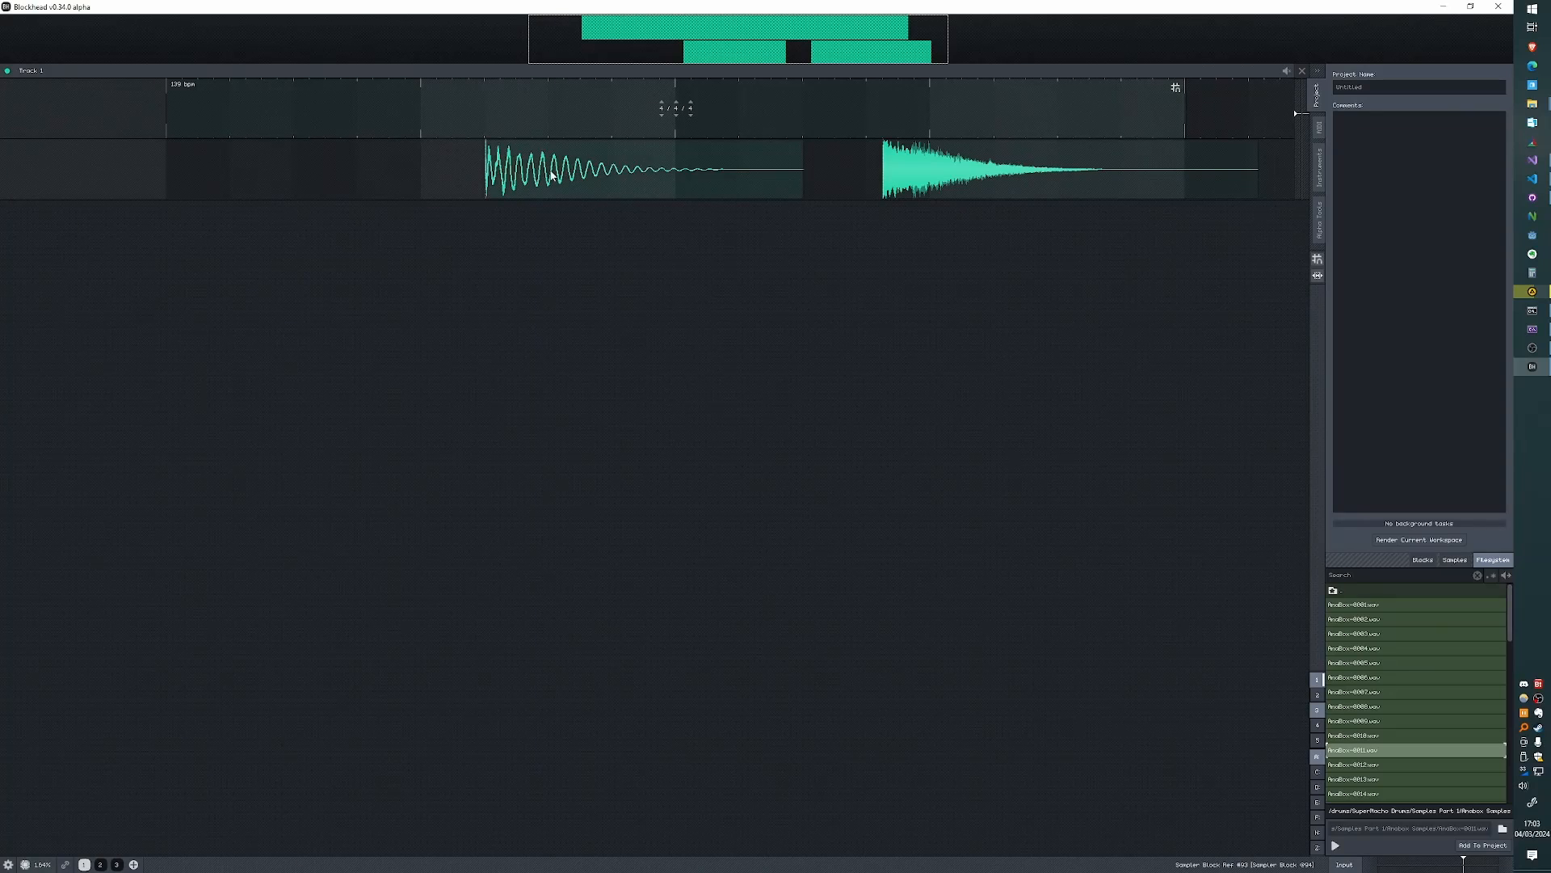
- Move the first drum sample block earlier on its lane so that it starts on a bar line
mouse_move(546, 172)
left_mouse_down()
mouse_move(453, 172)
mouse_move(518, 172)
left_mouse_up()
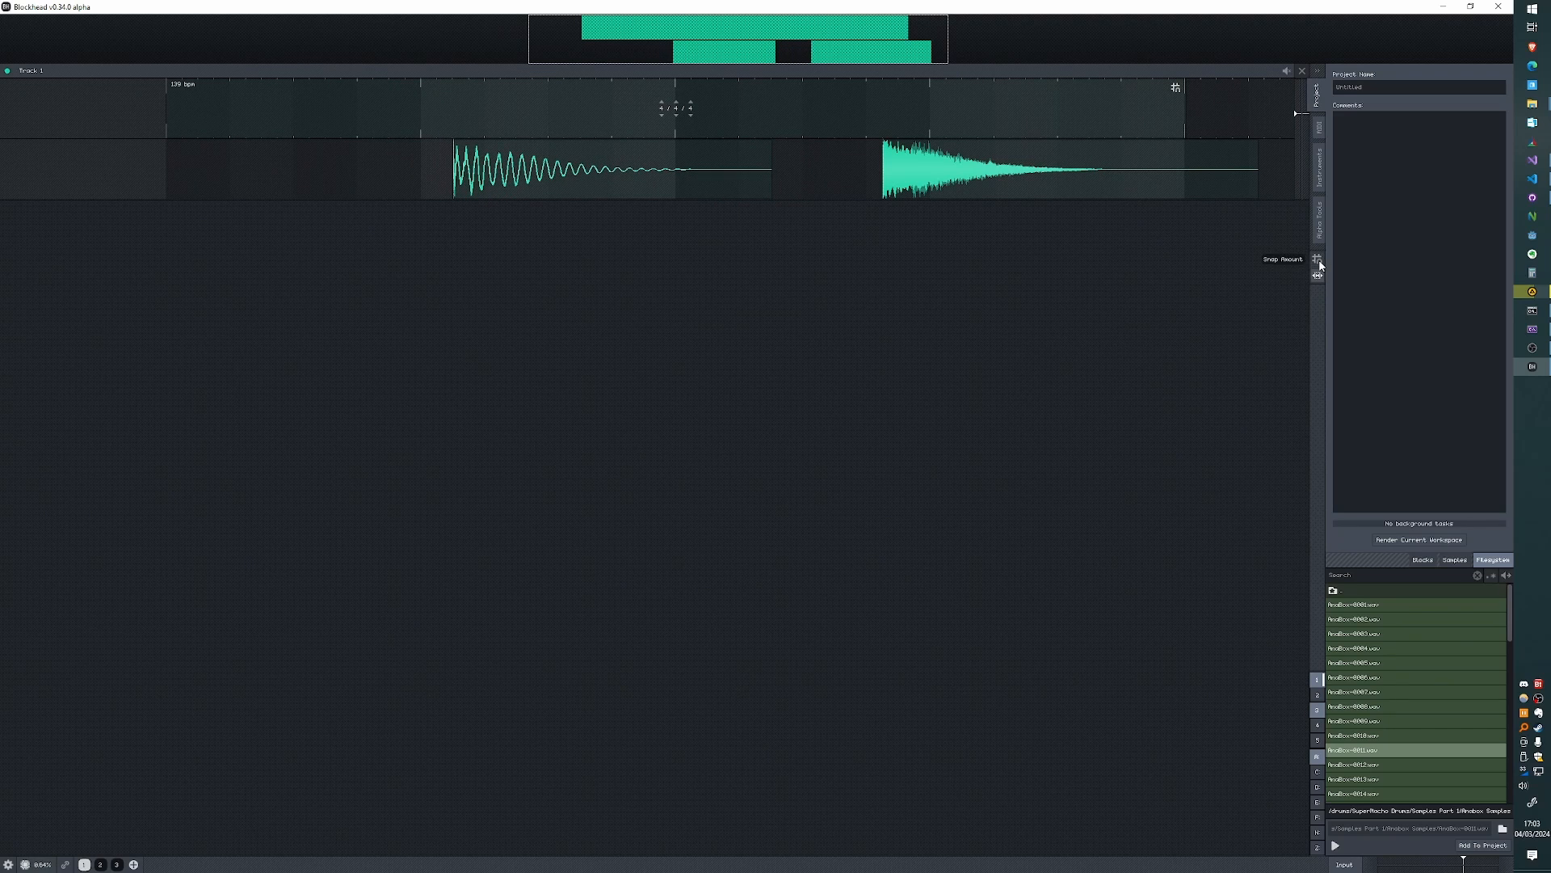
mouse_move(623, 188)
left_mouse_down()
mouse_move(559, 173)
mouse_move(610, 173)
left_mouse_up()
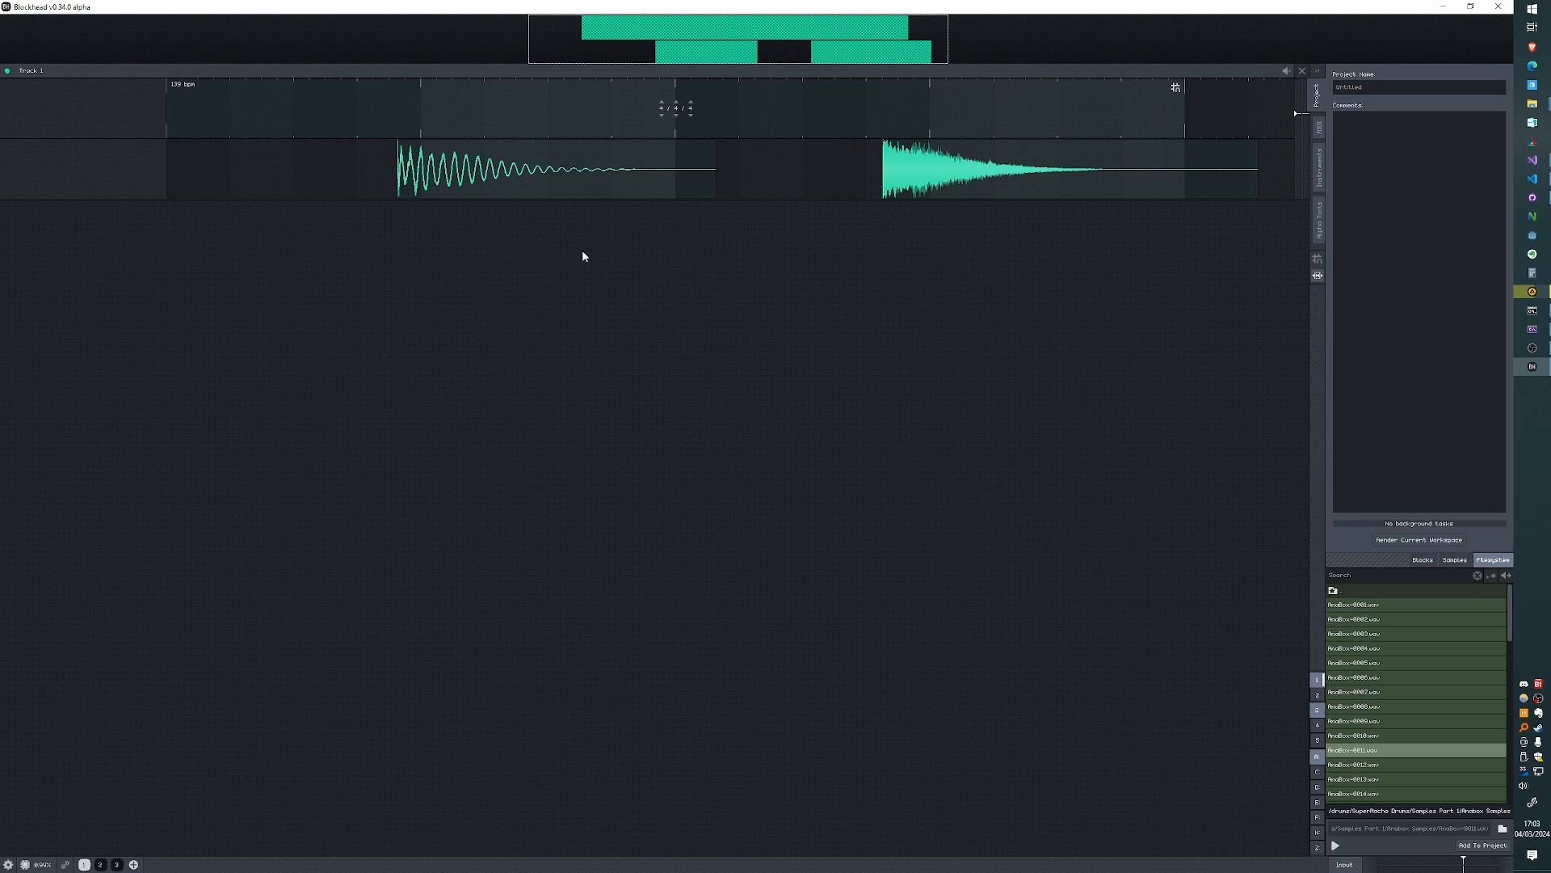
left_click_drag(512, 167, 572, 167)
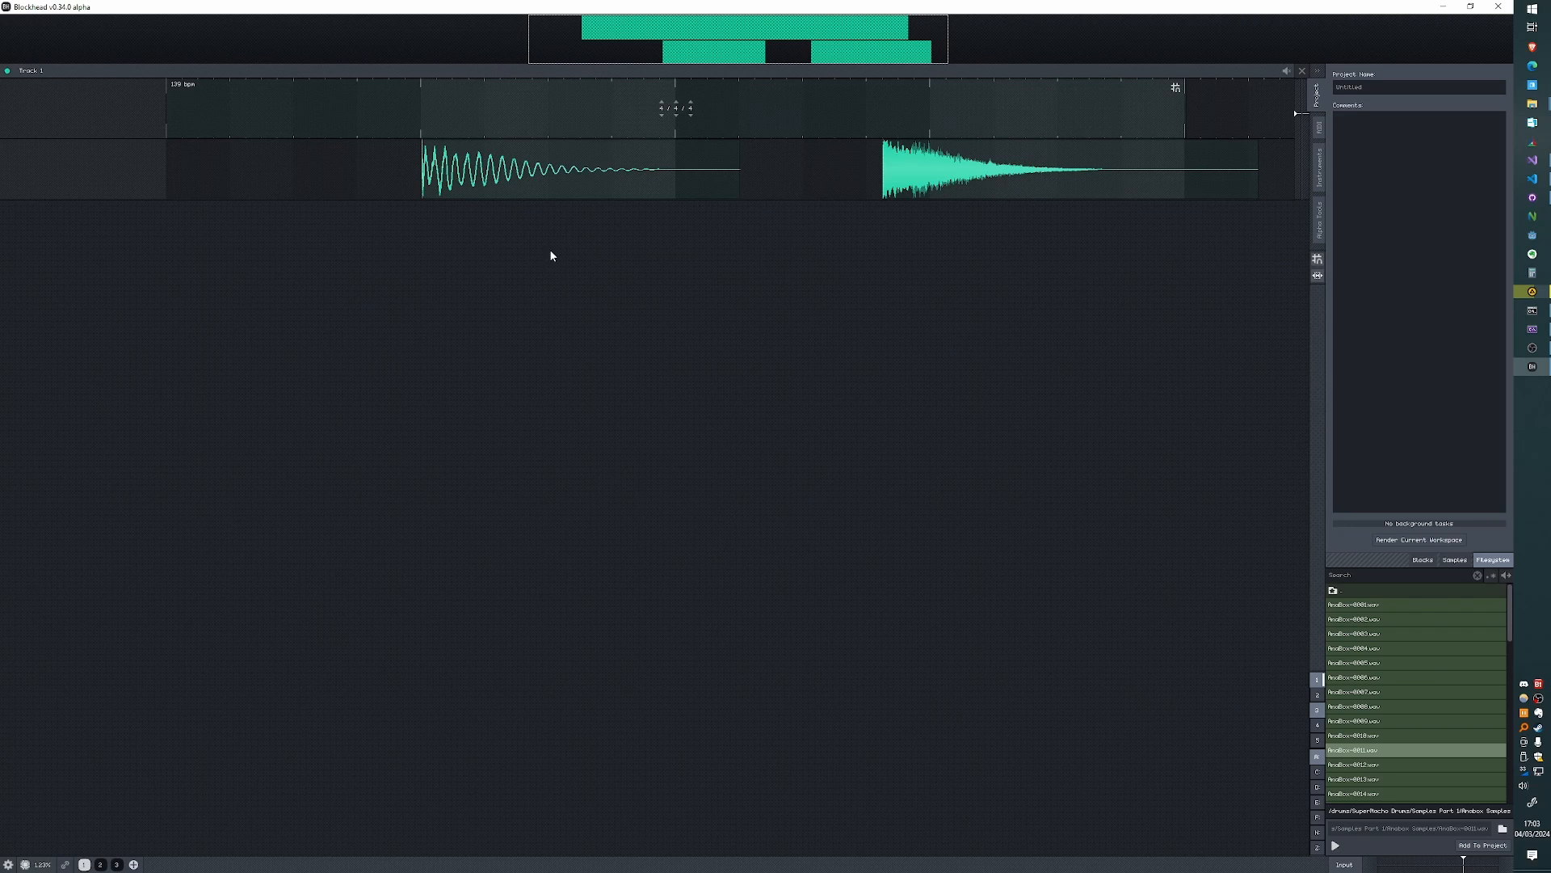
- Lower the snap amount to a soft snap of 72% and shift the first drum block slightly later
left_click(1320, 263)
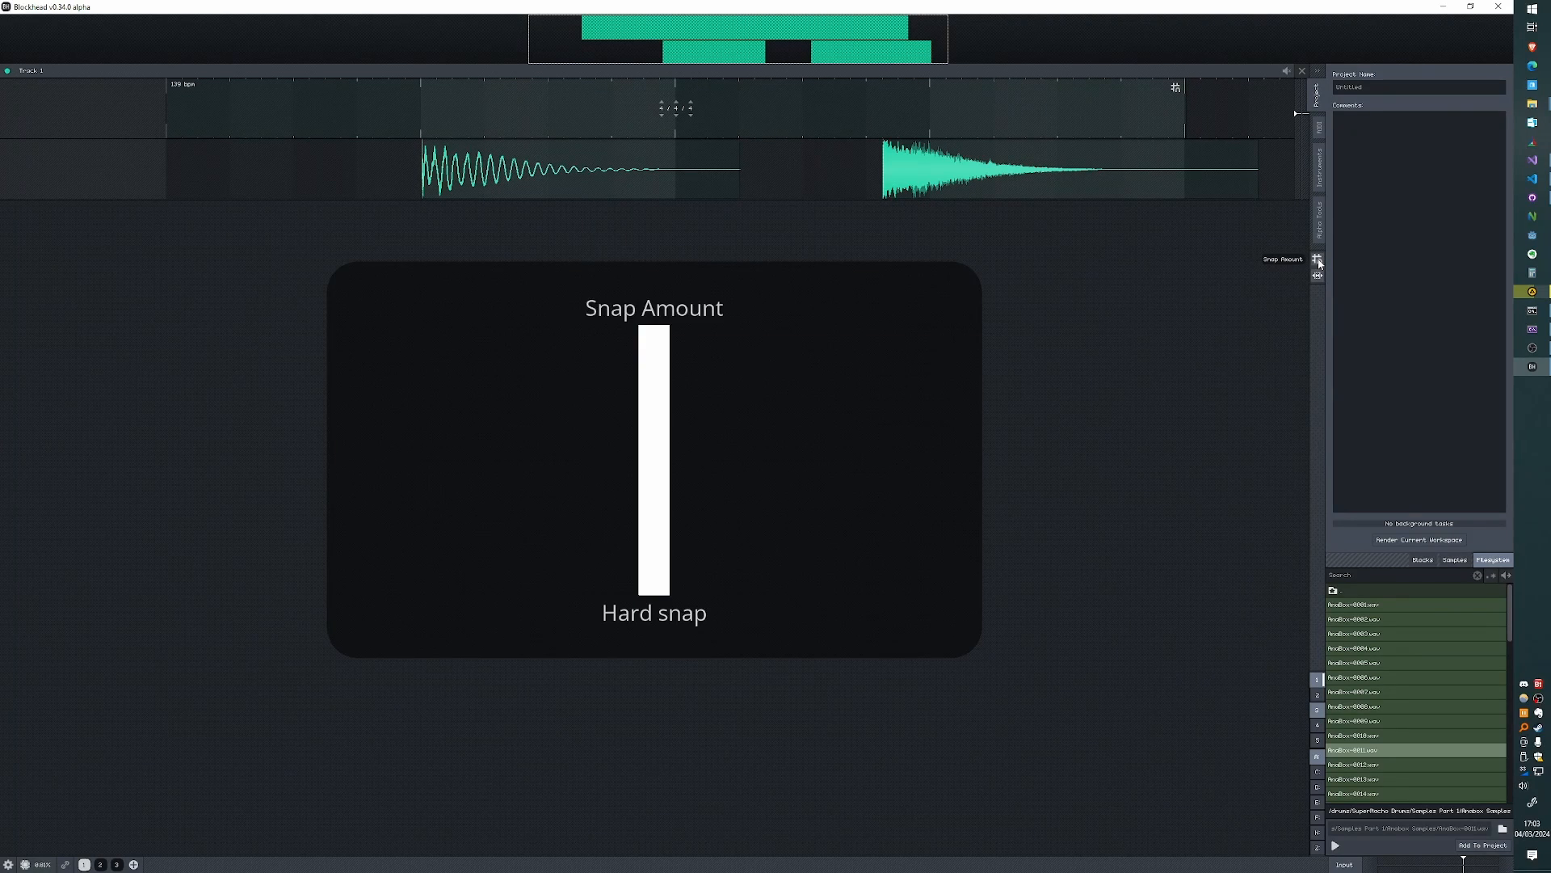
mouse_move(1319, 263)
left_mouse_down()
mouse_move(1320, 395)
mouse_move(1332, 310)
mouse_move(1321, 295)
mouse_move(1311, 395)
mouse_move(1312, 259)
left_mouse_up()
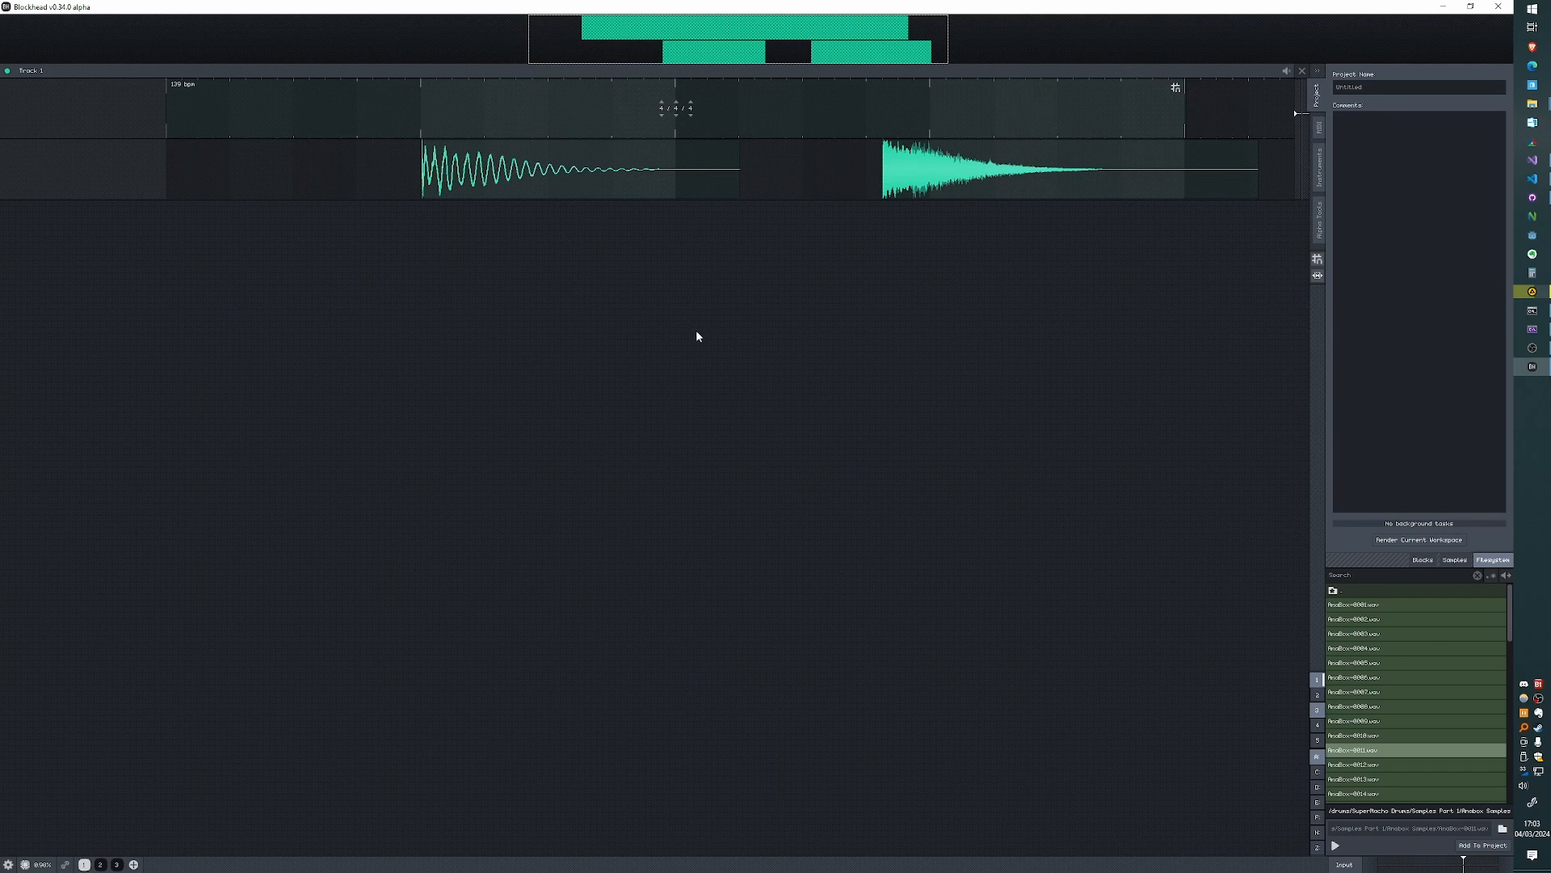
key("s")
scroll(435, 274, "up", 8)
left_click_drag(428, 170, 539, 176)
scroll(420, 165, "up", 3)
key("s")
- Move the first drum block further along its lane, past the bar line
key("s")
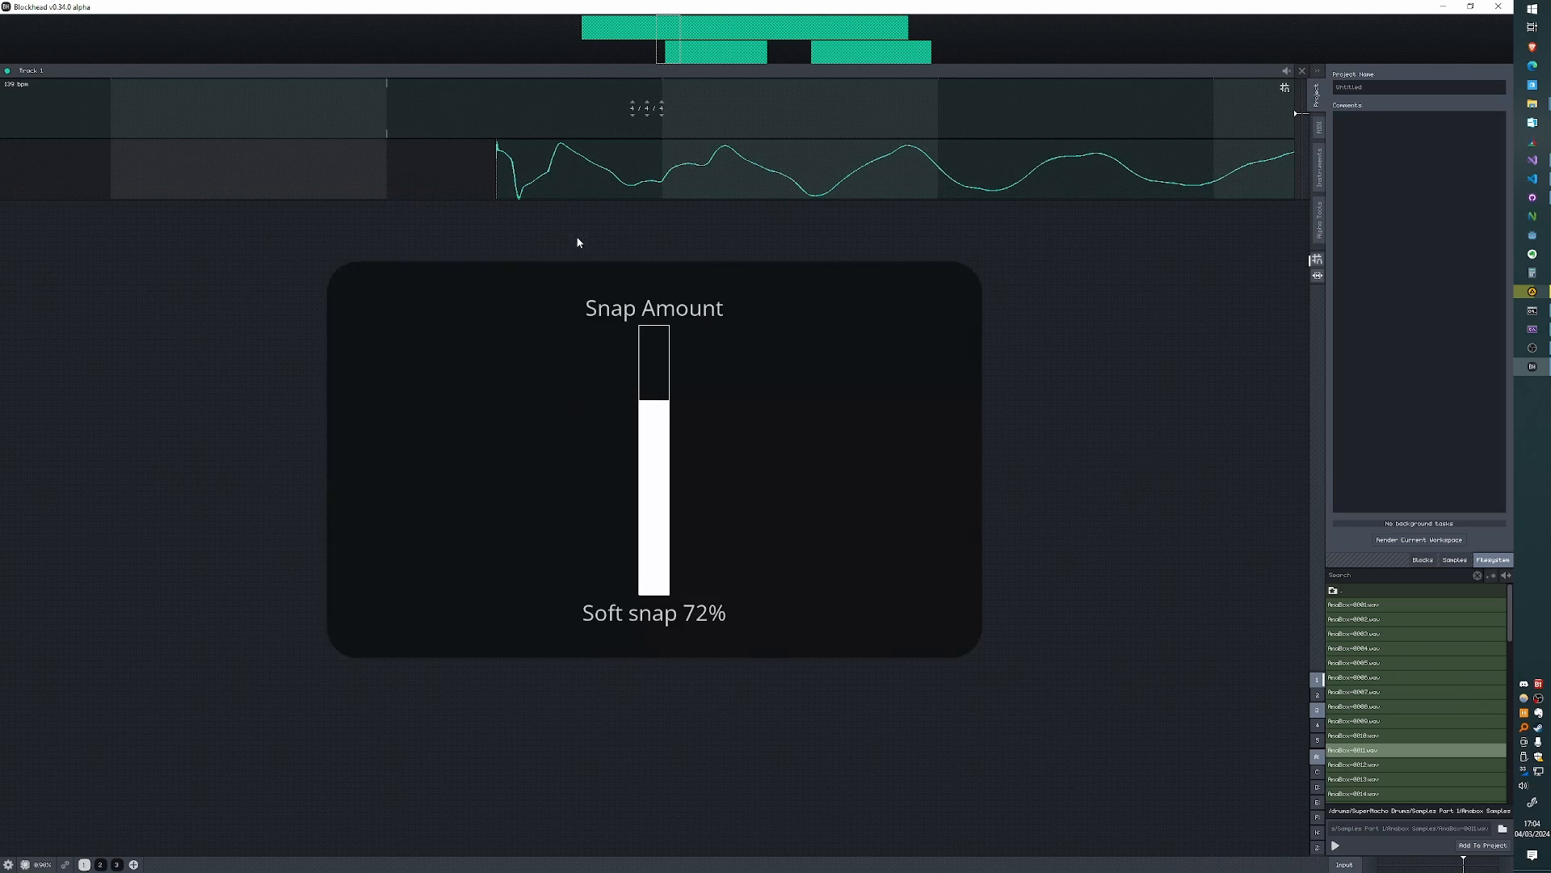
left_click_drag(636, 184, 916, 155)
scroll(768, 168, "down", 1)
key("s")
scroll(565, 286, "down", 10)
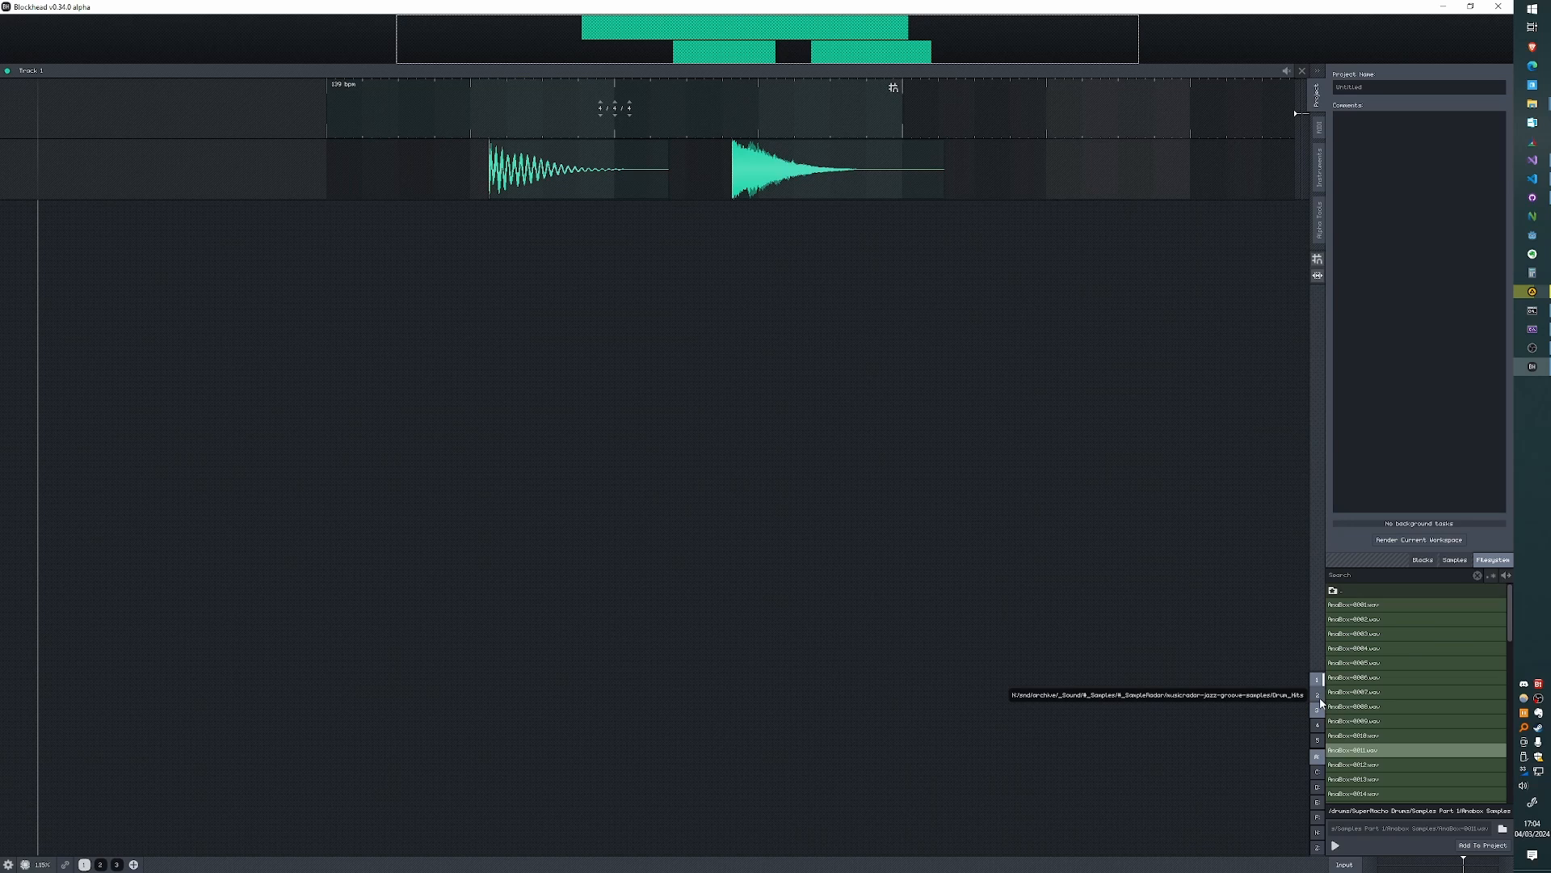
- Switch to the fourth bookmarked sample folder and place its fifth beat loop on a Track 1 lane
left_click(1317, 725)
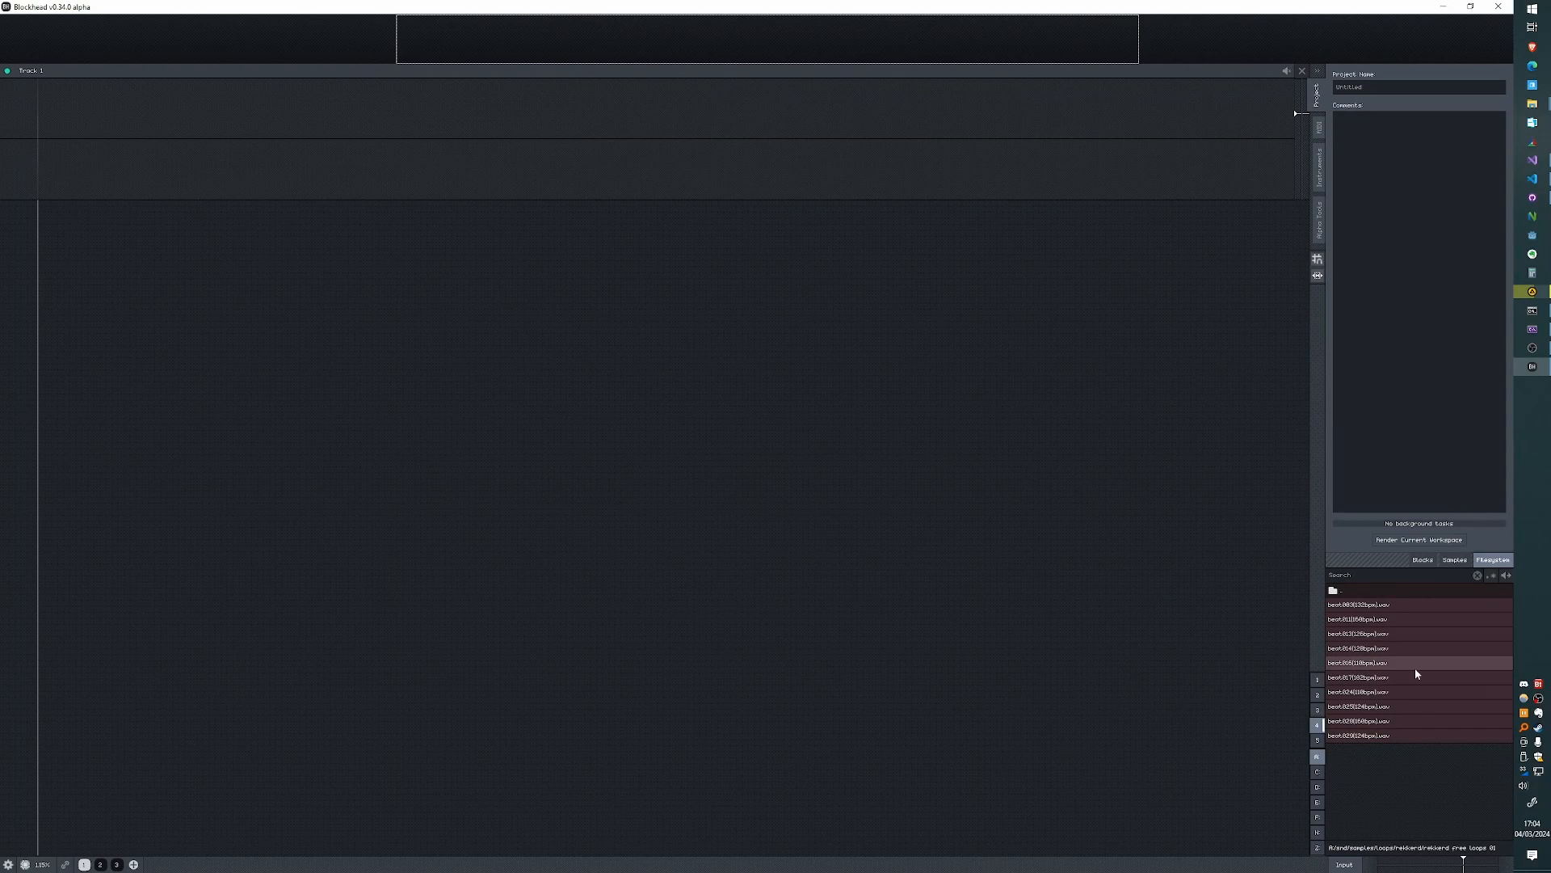
mouse_move(1414, 667)
left_mouse_down()
mouse_move(841, 490)
mouse_move(458, 275)
mouse_move(440, 223)
mouse_move(481, 174)
mouse_move(490, 244)
mouse_move(561, 233)
left_mouse_up()
- Draw a zigzag Amp envelope across the beat loop block with alternating high and low points
double_click(467, 174)
left_click(463, 156)
left_click(535, 157)
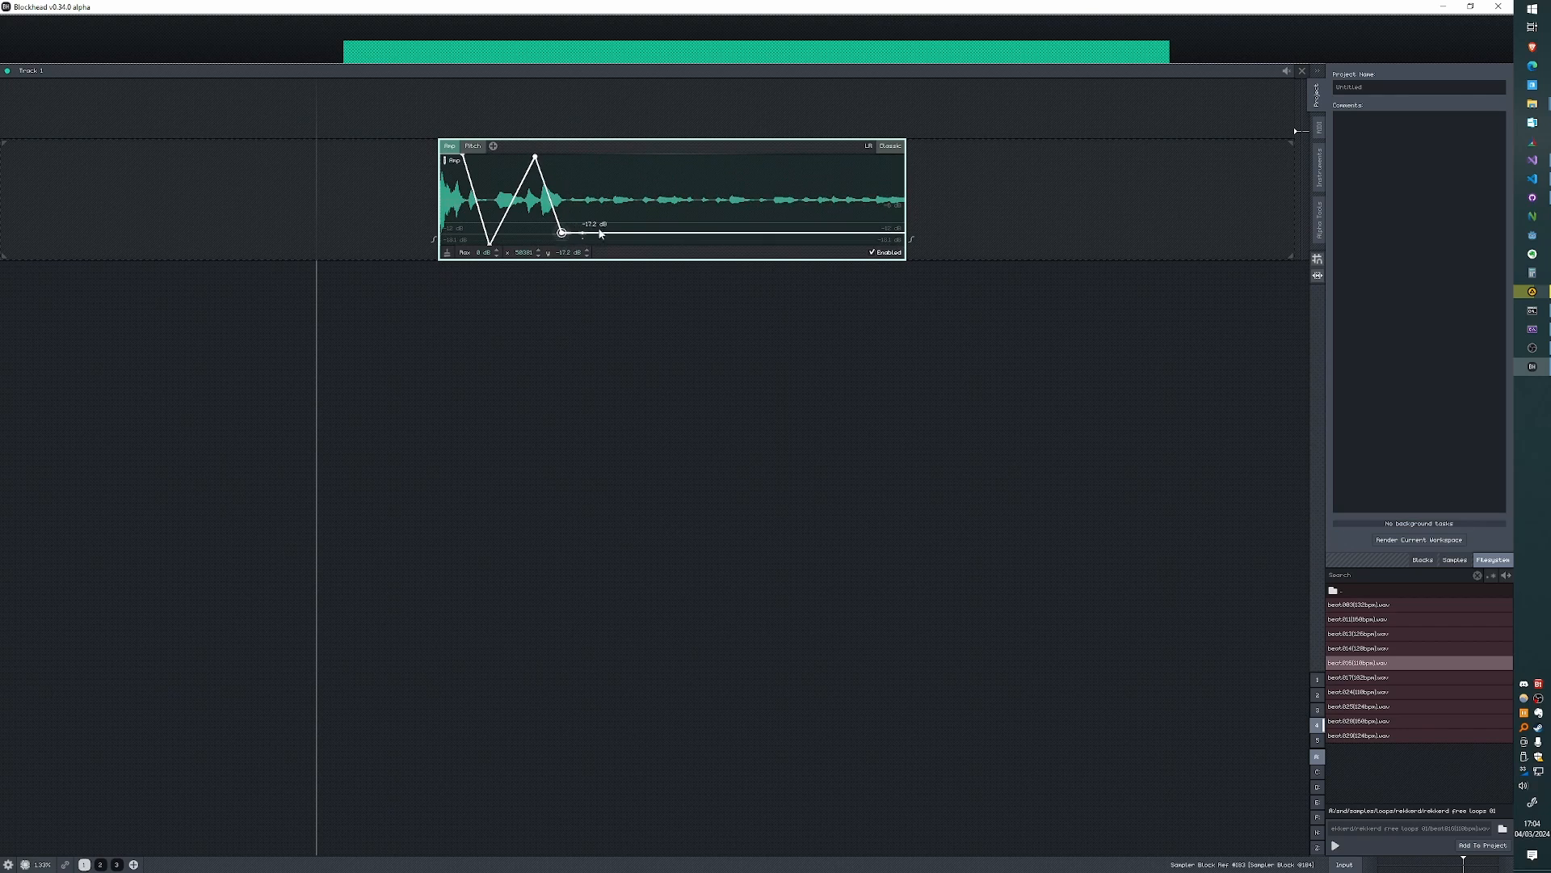
left_click(626, 160)
left_click(651, 231)
left_click(683, 172)
left_click(744, 236)
left_click(762, 188)
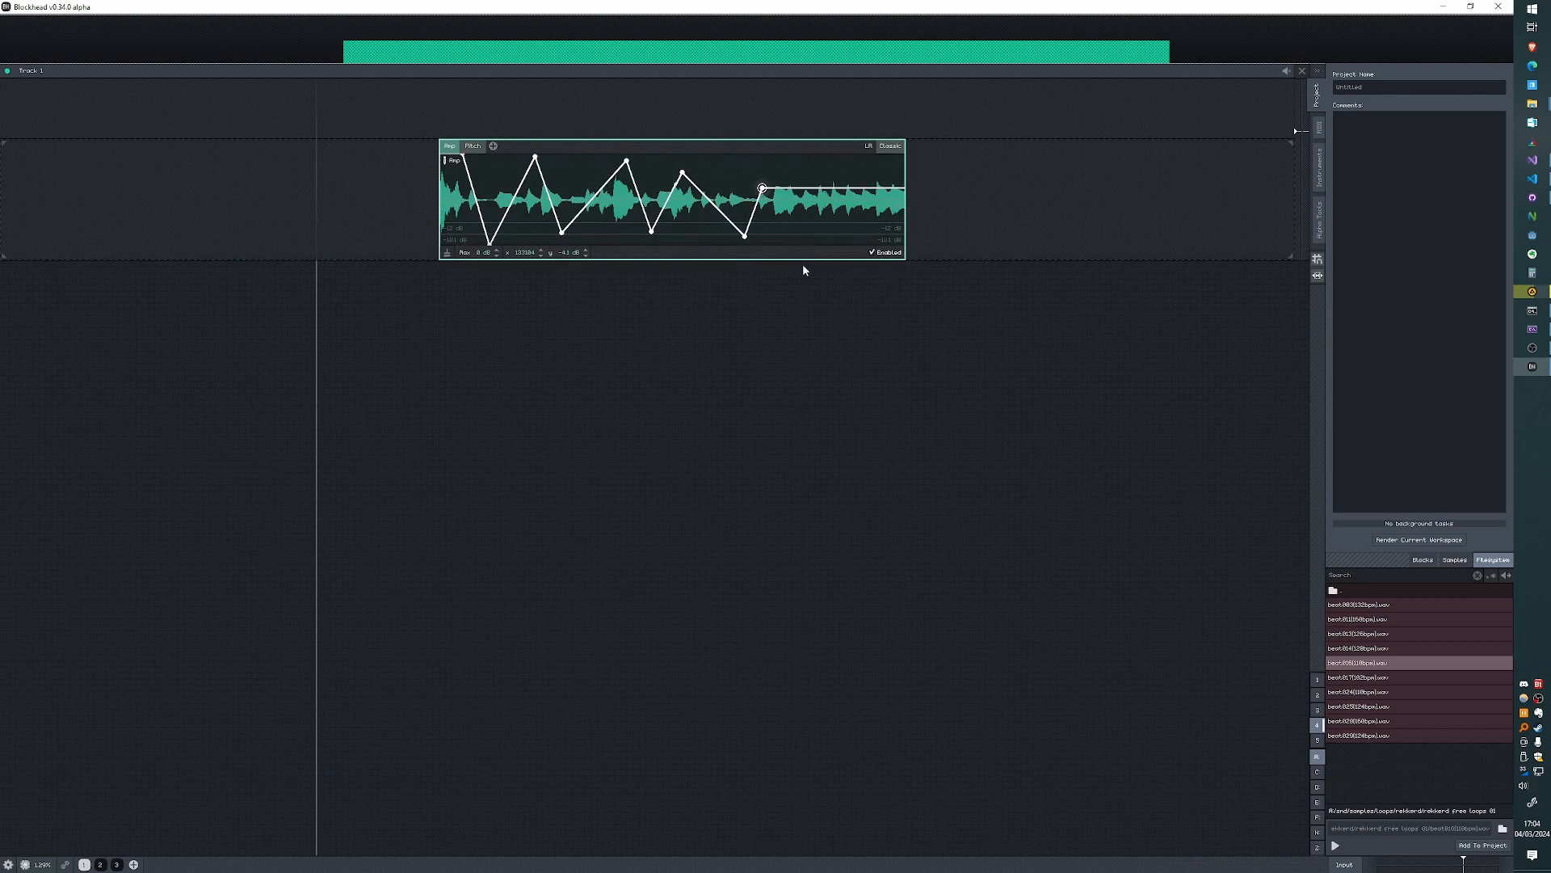
left_click(826, 241)
left_click(860, 155)
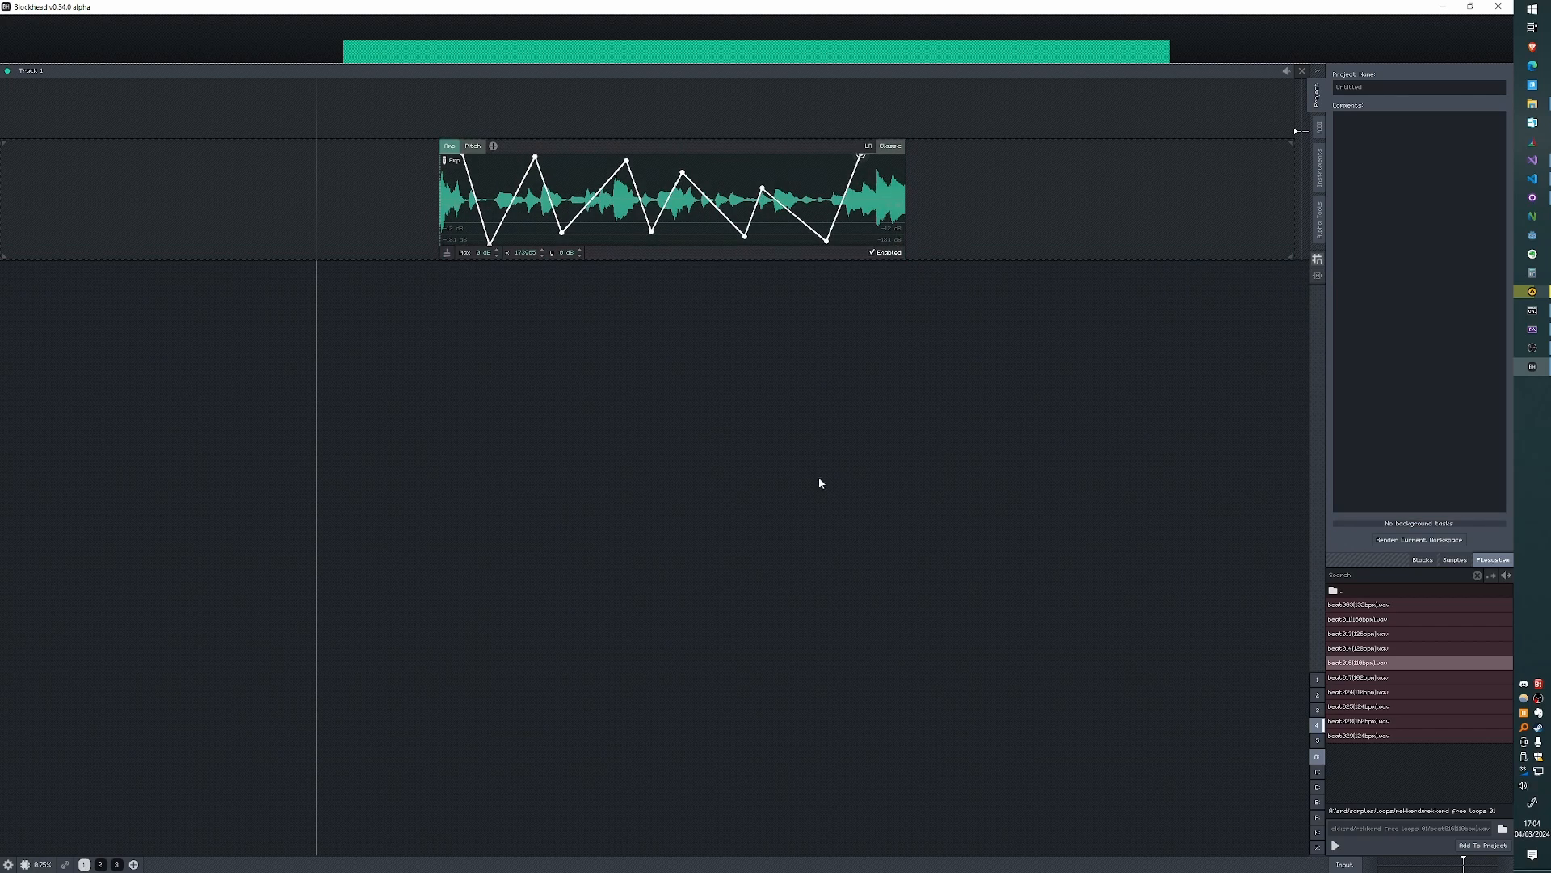
- Try to lengthen the loop block from its end with squashing off, and undo the resize
left_click_drag(902, 194, 1063, 207)
key("ctrl+z")
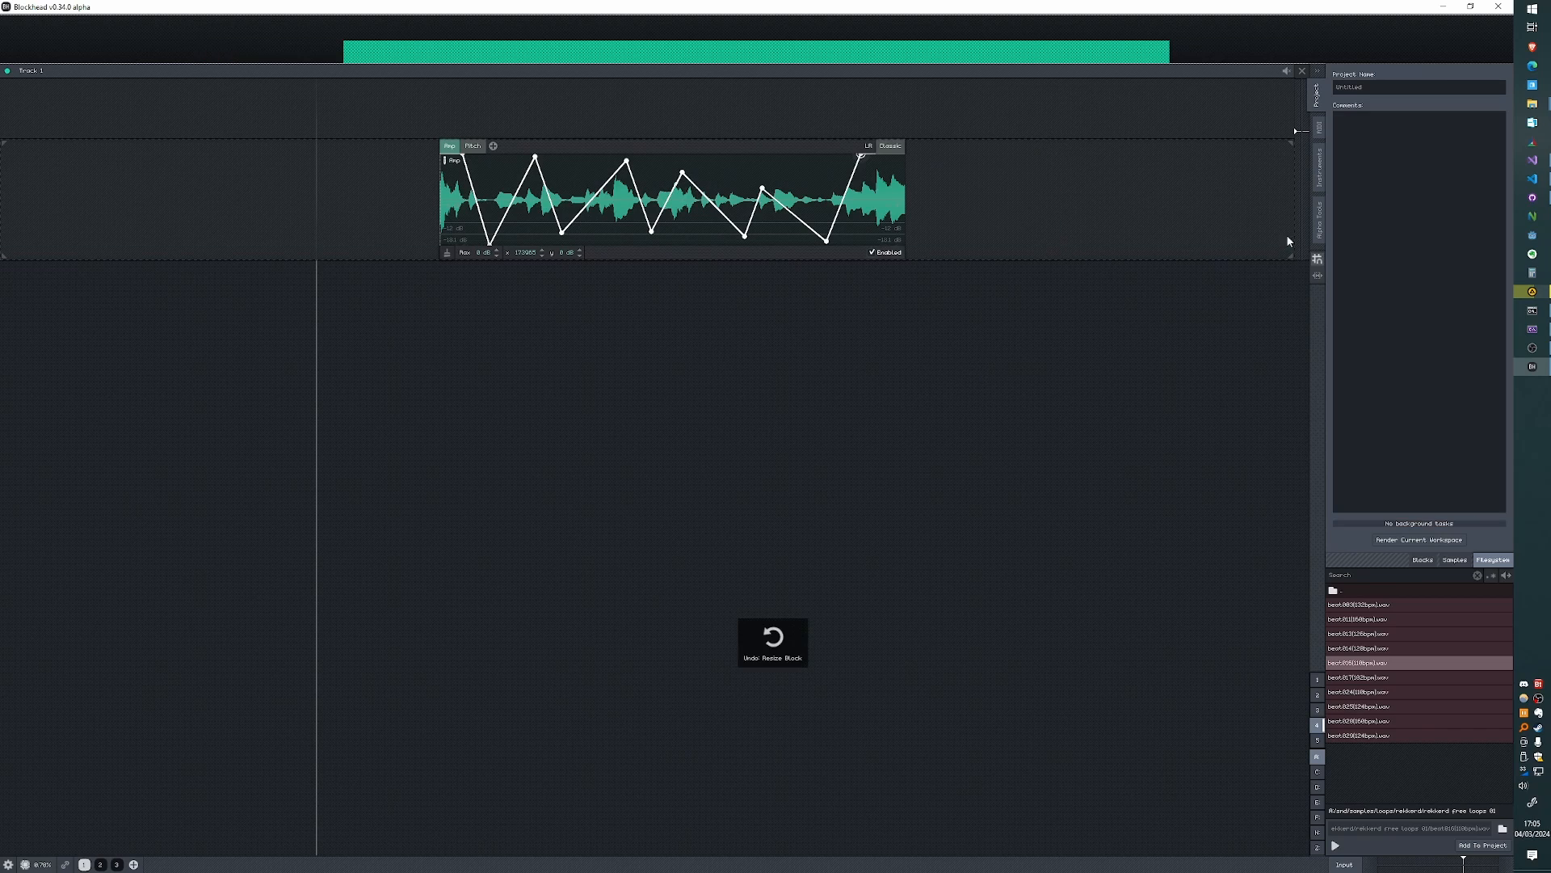
- Turn on Block Squashing and stretch the loop block, with its envelope, well beyond its original length
left_click(1318, 275)
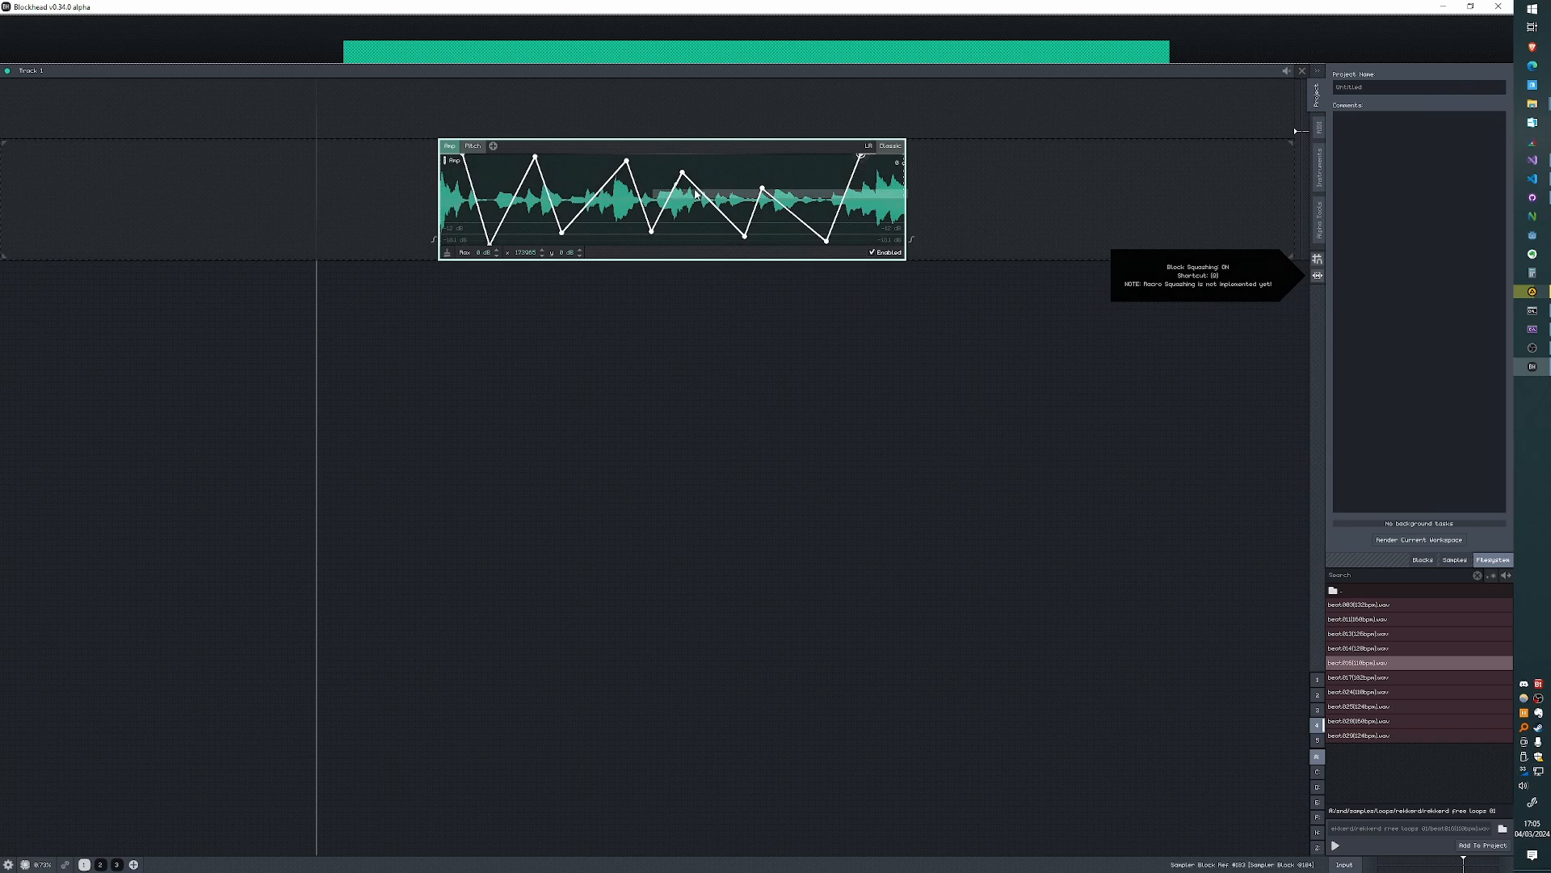
left_click_drag(908, 195, 1273, 197)
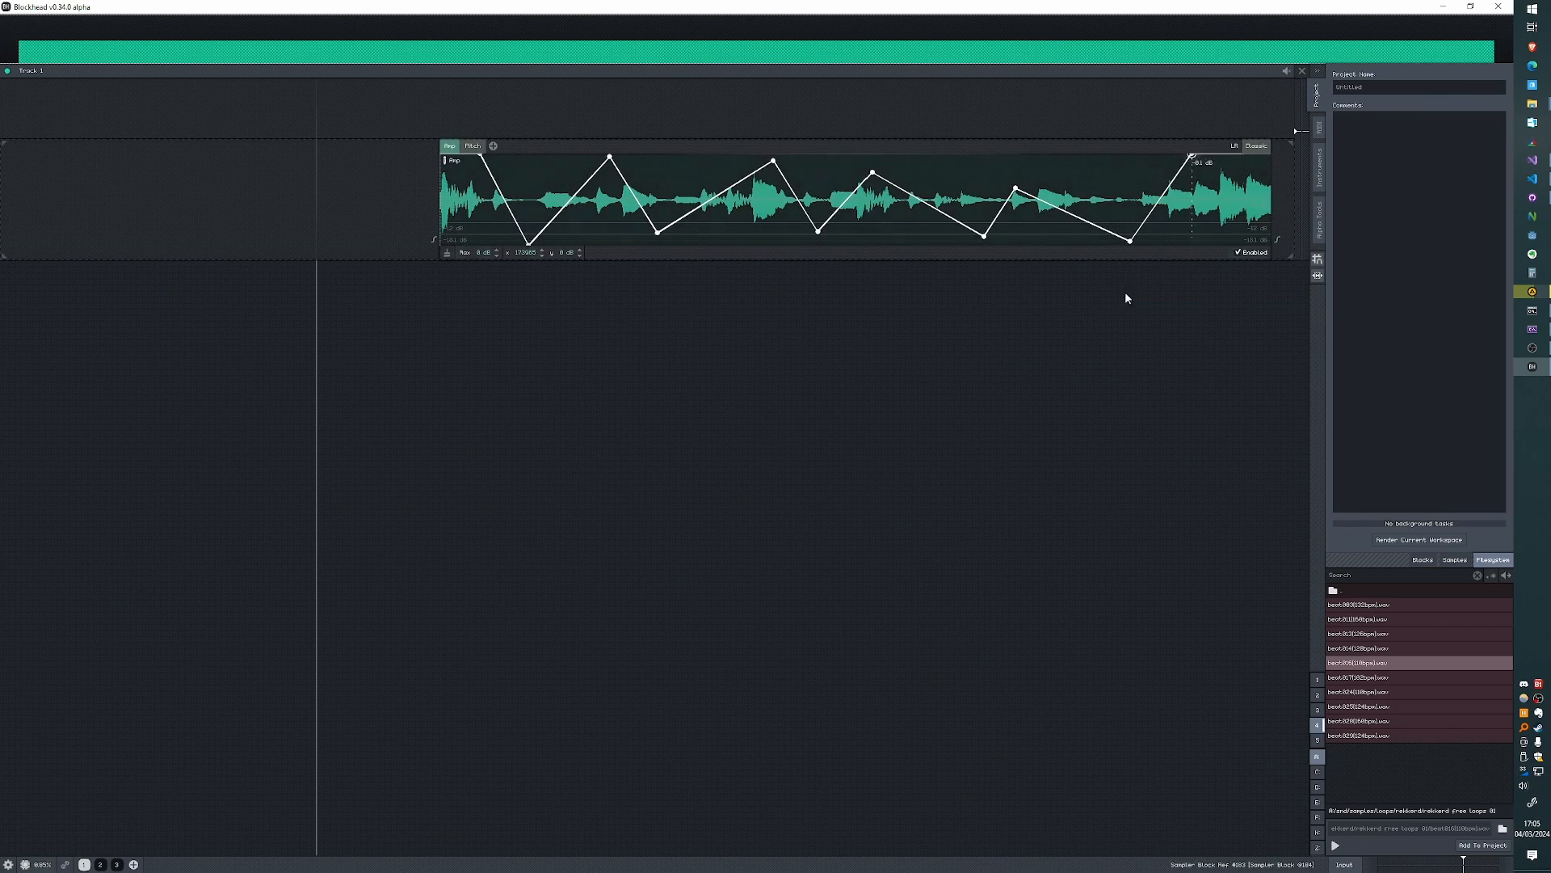
left_click_drag(1075, 292, 764, 301)
scroll(978, 234, "down", 5)
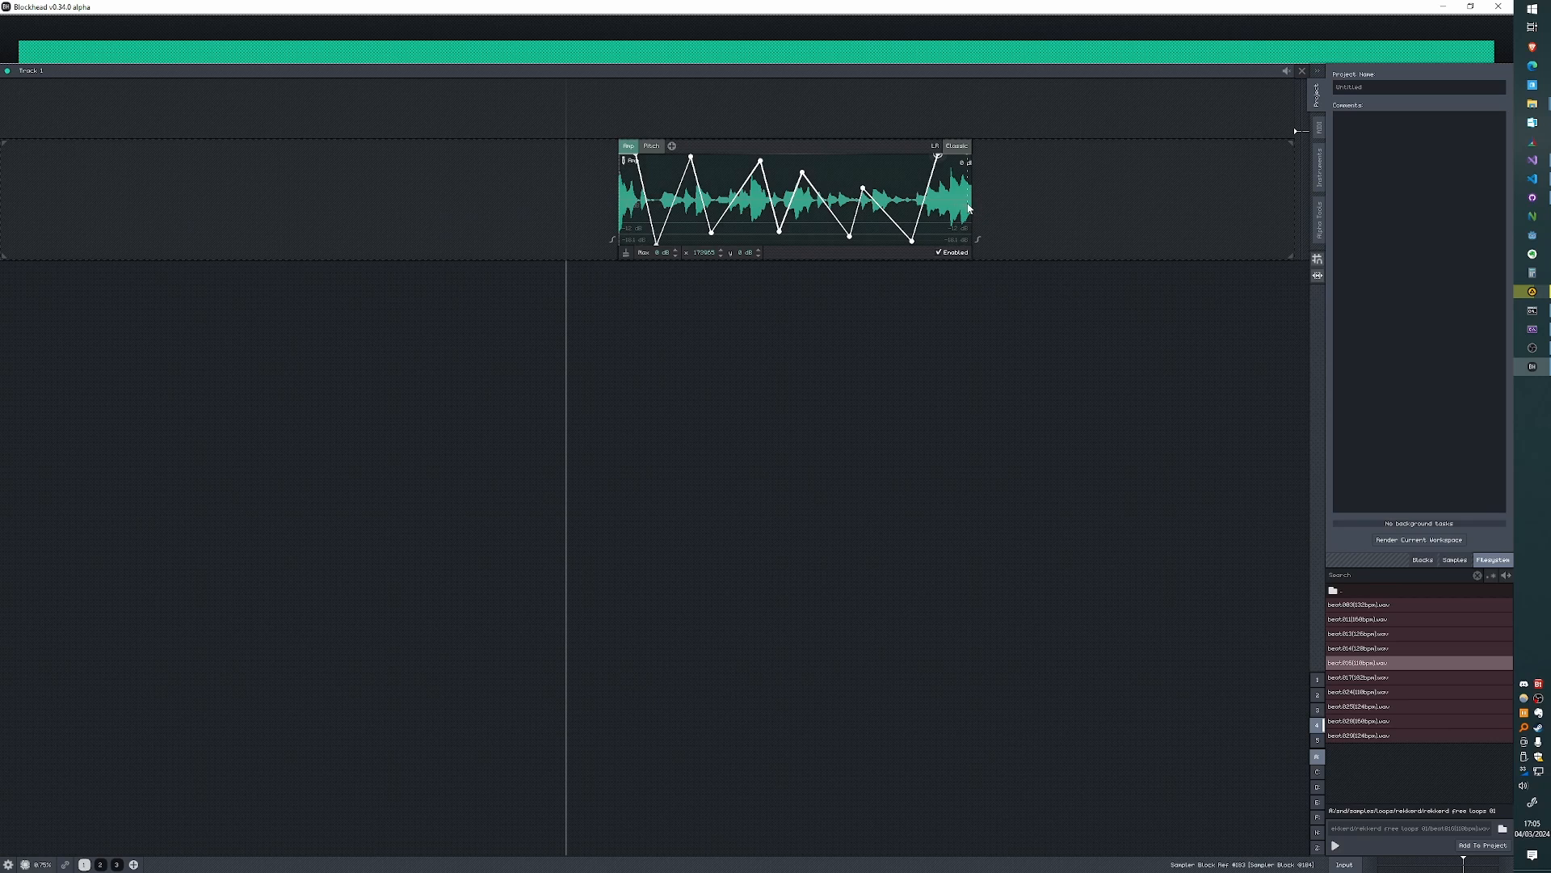
left_click_drag(972, 201, 1147, 200)
- Squash the loop block to a shorter length, and stretch it longer again from its end
left_click_drag(816, 380, 509, 285)
scroll(503, 283, "up", 3)
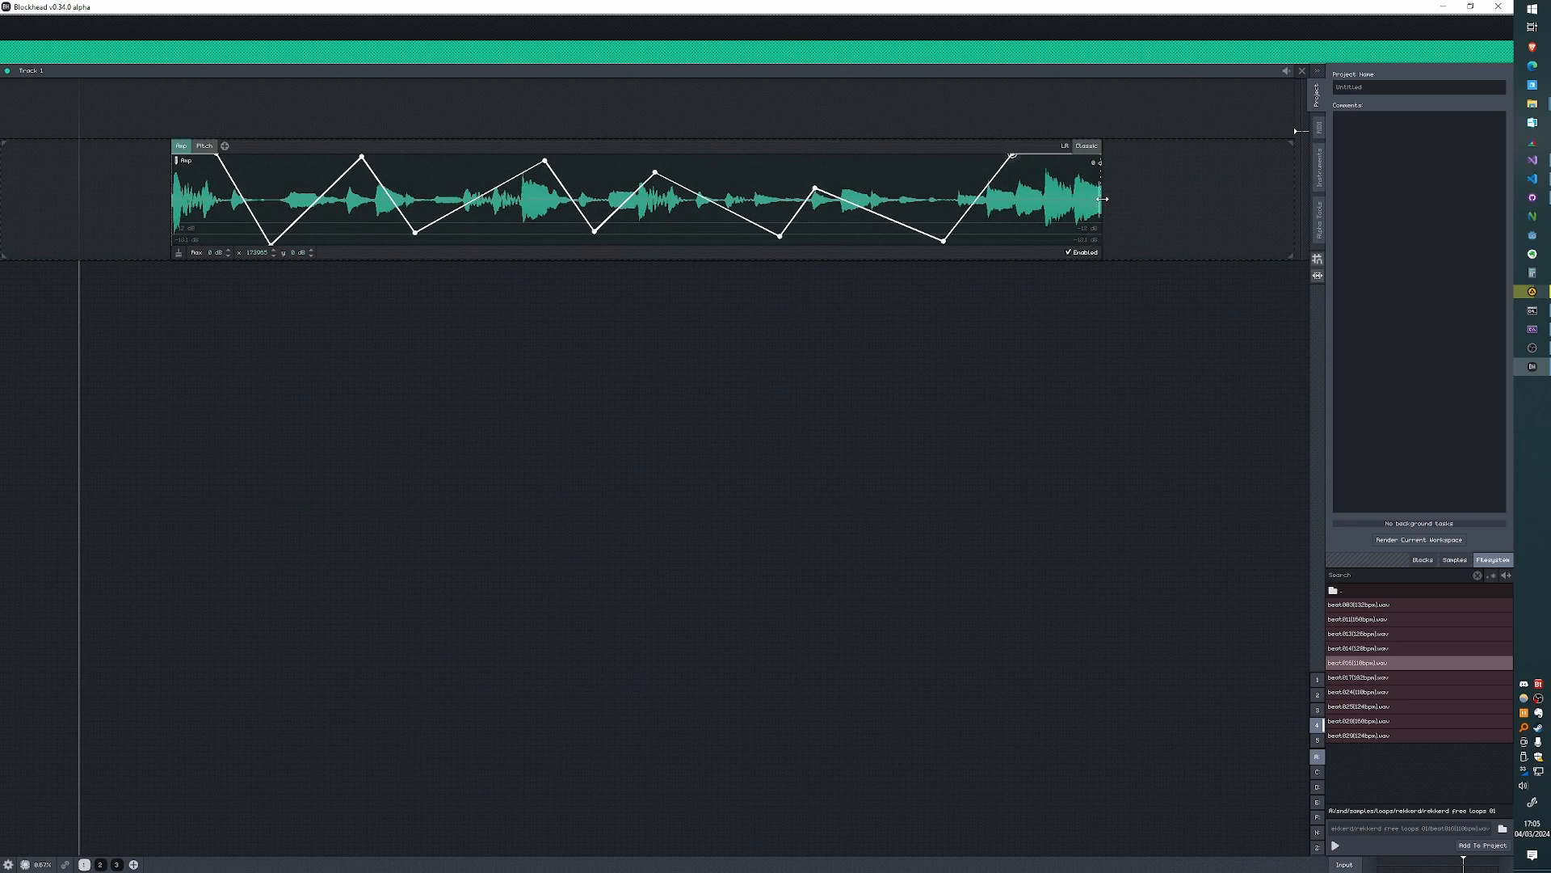
left_click_drag(1102, 196, 933, 198)
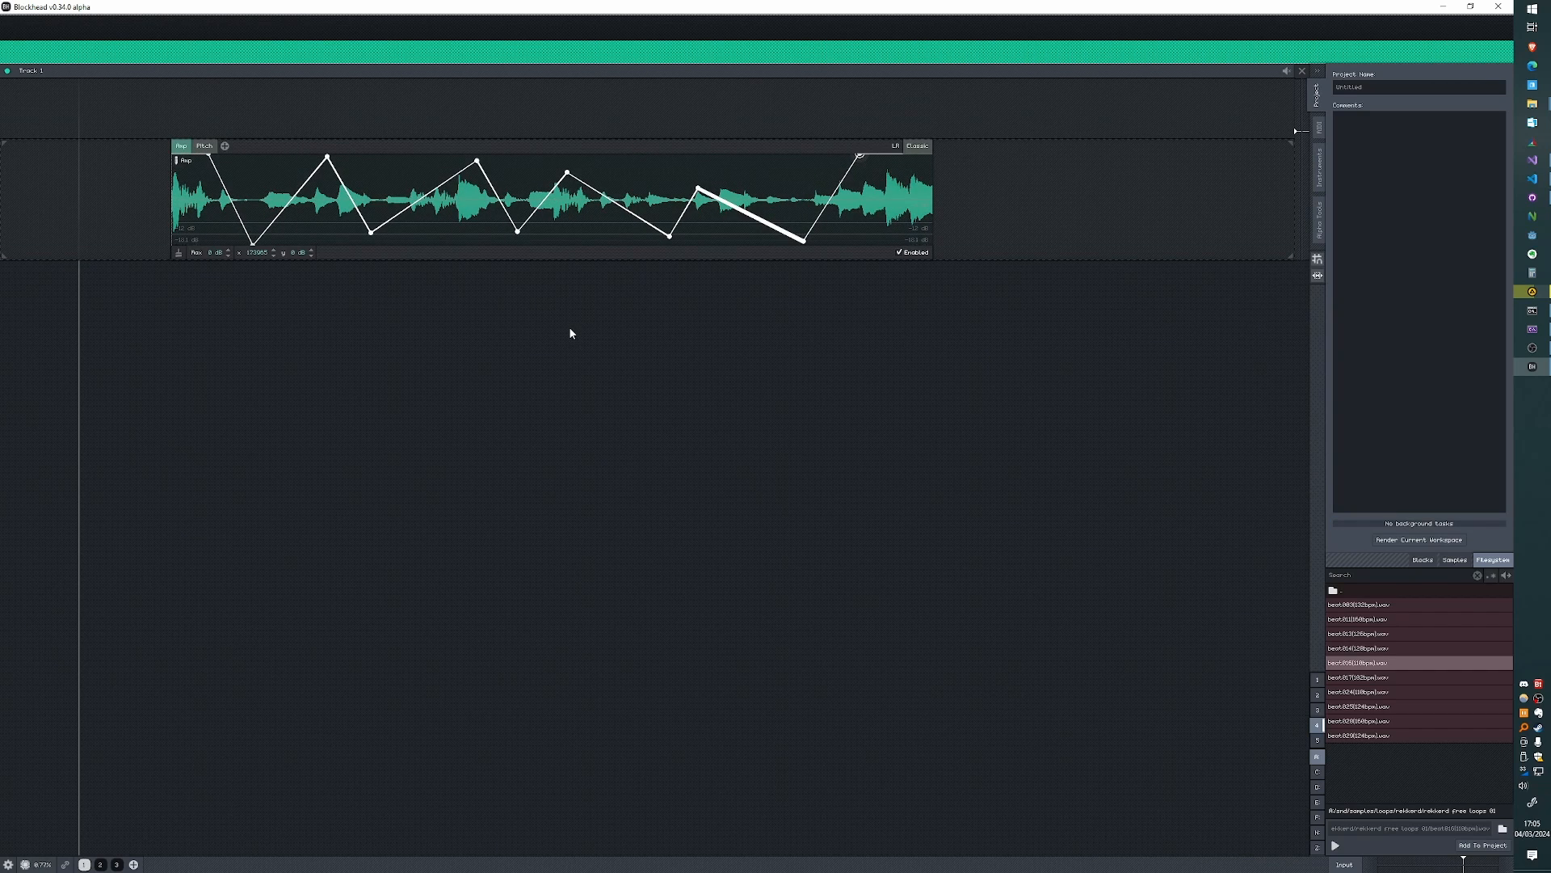
scroll(520, 321, "down", 3)
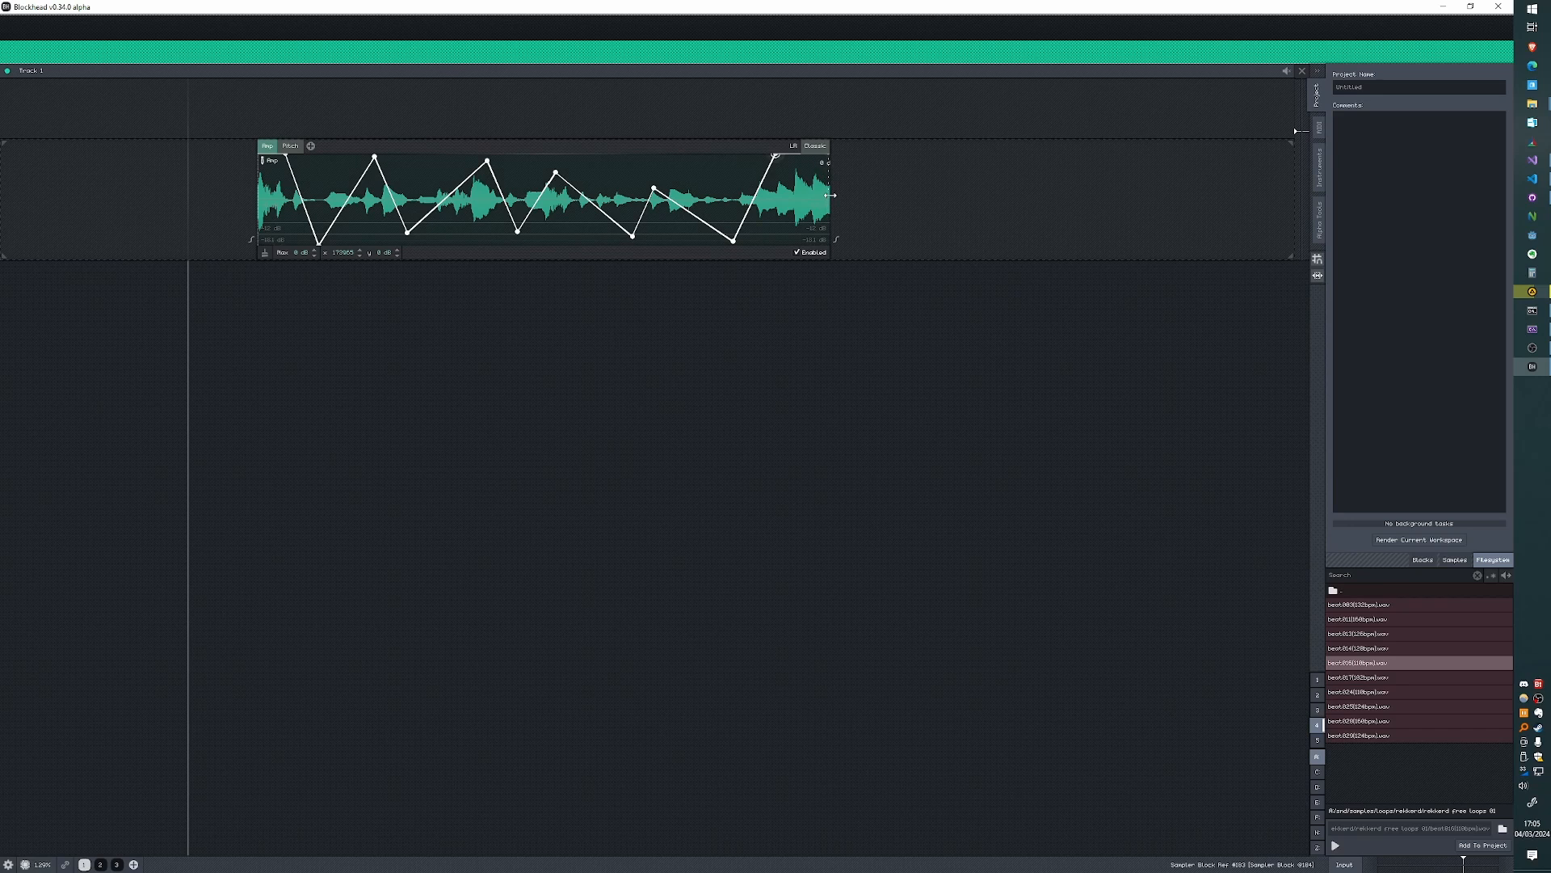
left_click_drag(830, 212, 1015, 228)
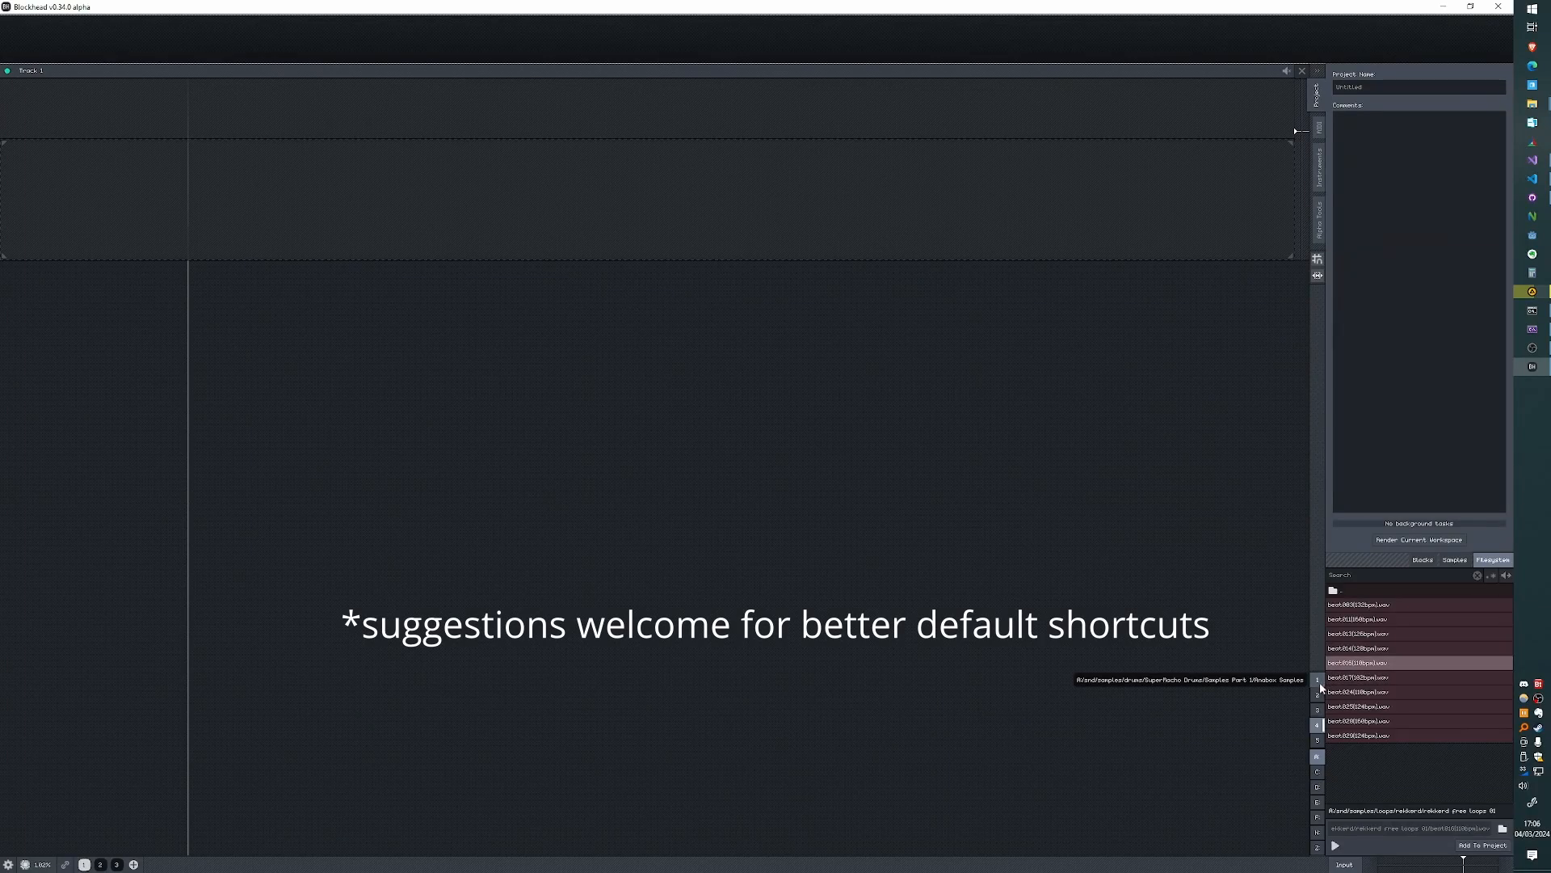
- Place copies of drum sample 0004 at irregular positions across two lanes of Track 1
left_click_drag(1374, 648, 478, 323)
scroll(432, 243, "up", 3)
left_click_drag(443, 272, 533, 108)
left_click_drag(533, 108, 636, 108)
left_click_drag(636, 107, 725, 109)
left_click_drag(726, 109, 1107, 346)
- Add Track 2 and Track 3 below Track 1, and reorder them so that Track 3 comes first
scroll(443, 231, "up", 2)
double_click(377, 324)
double_click(186, 415)
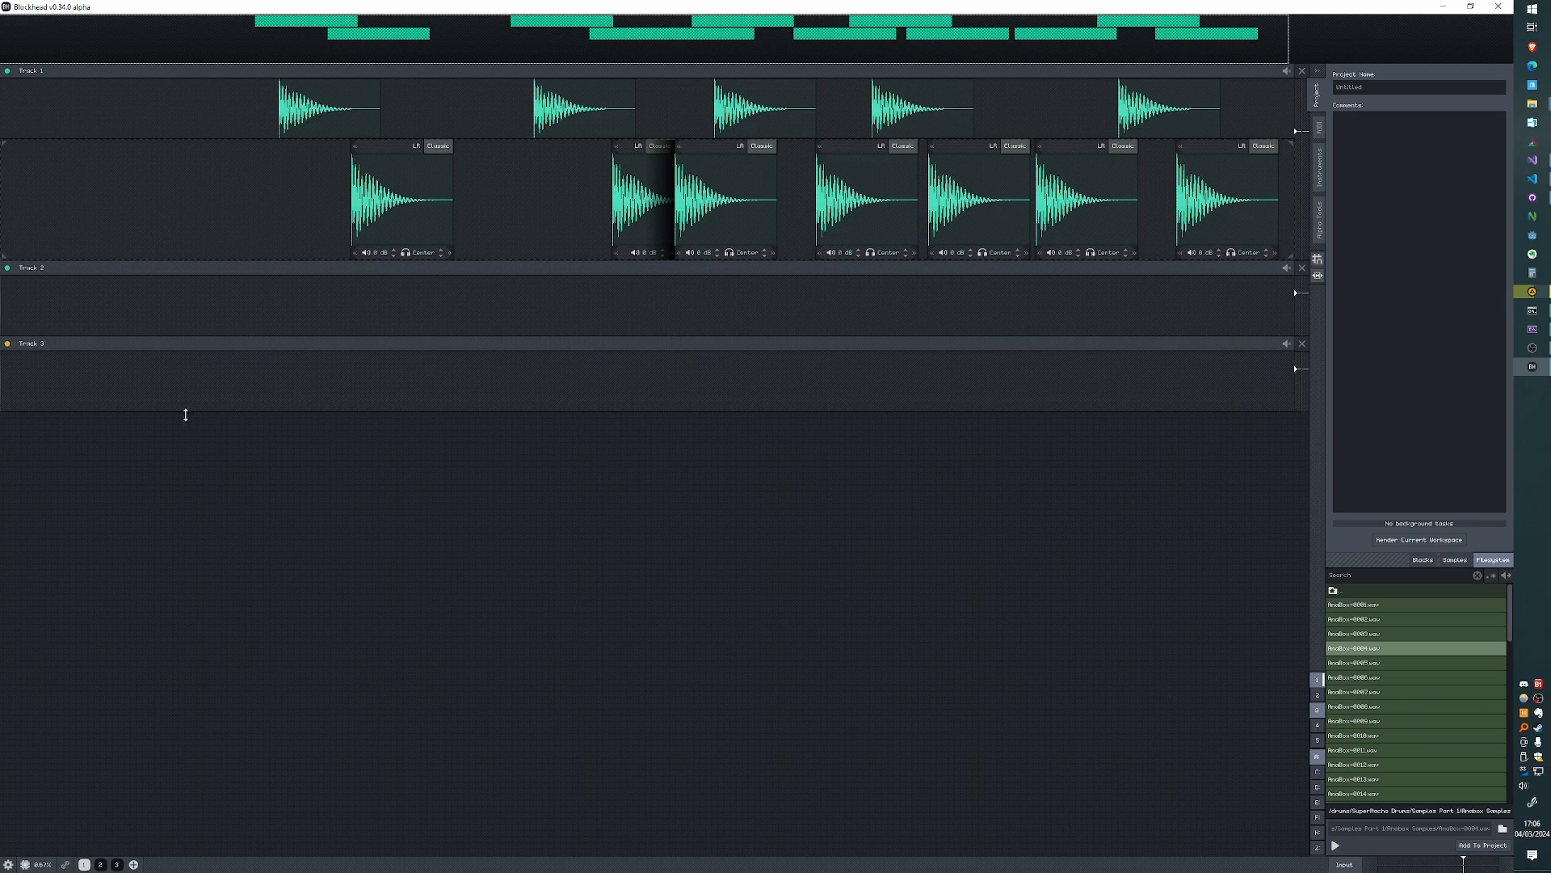
left_click_drag(679, 268, 650, 423)
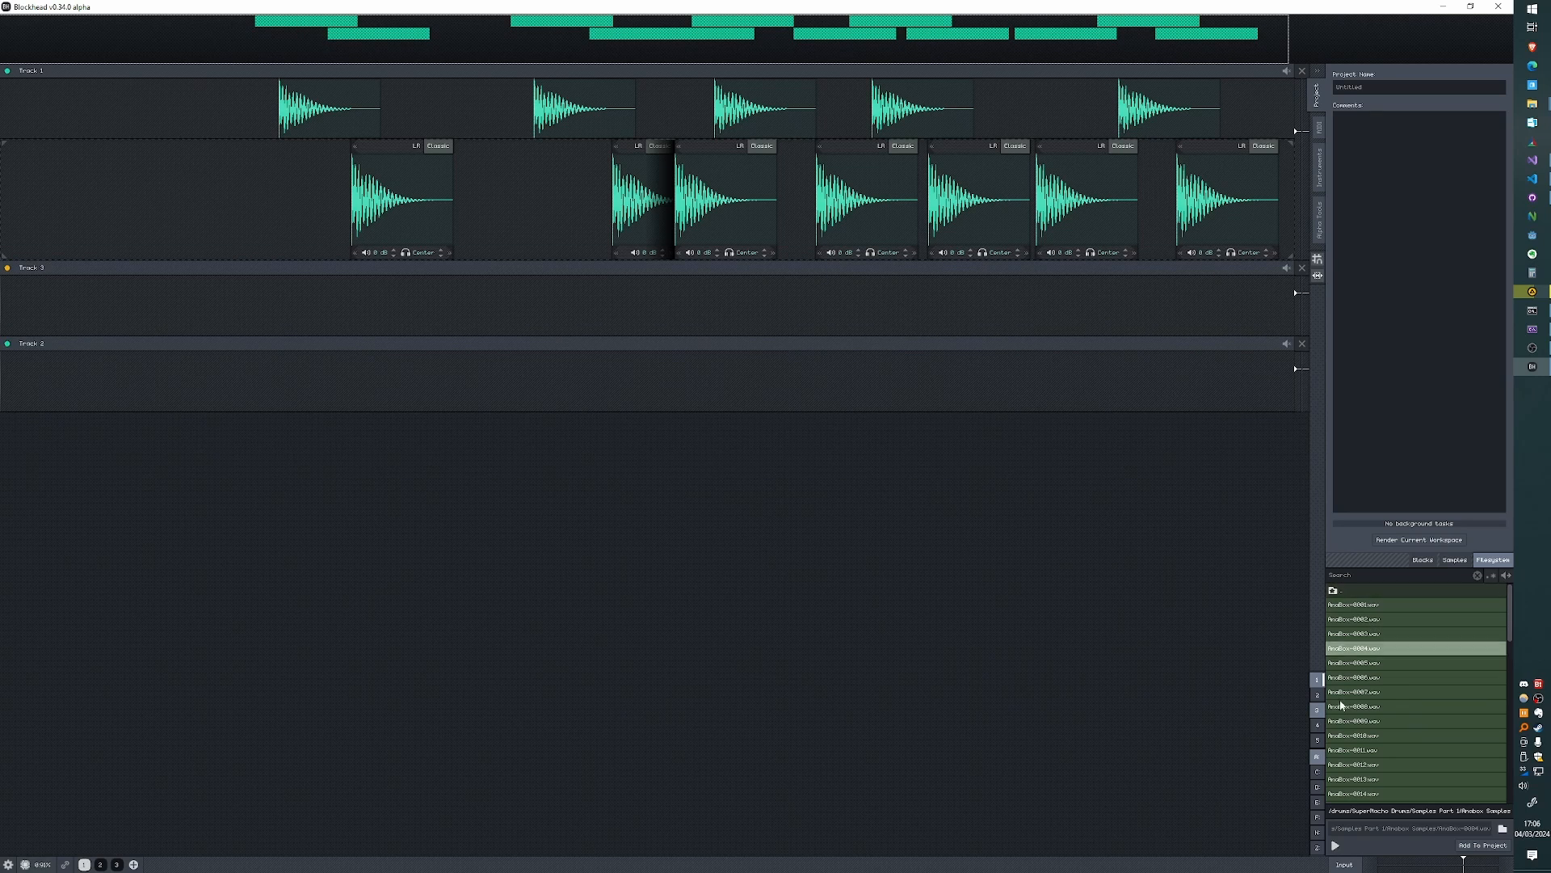
- Place copies of drum sample 0010 at irregular positions along Track 3 and Track 2
left_click_drag(1349, 734, 376, 304)
left_click_drag(375, 304, 1075, 306)
left_click_drag(1075, 306, 727, 388)
scroll(727, 387, "up", 2)
left_click_drag(727, 388, 1128, 659)
- Block-shift everything after the middle of the arrangement later in time on all tracks together
scroll(642, 564, "down", 3)
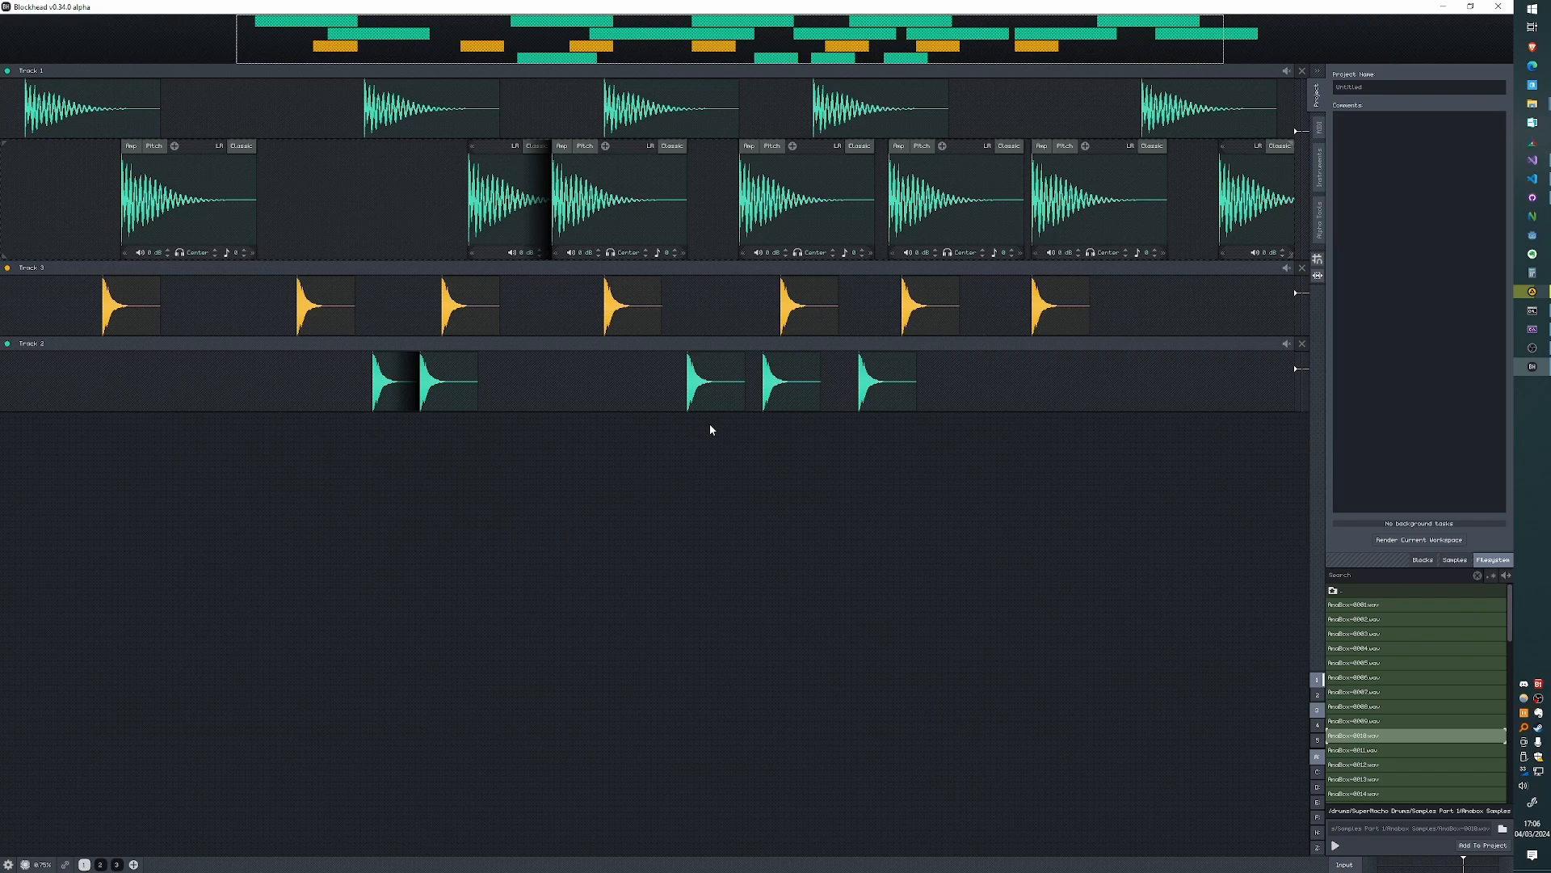
left_click_drag(709, 425, 959, 446)
left_click_drag(1104, 445, 791, 453)
left_click_drag(793, 462, 826, 445)
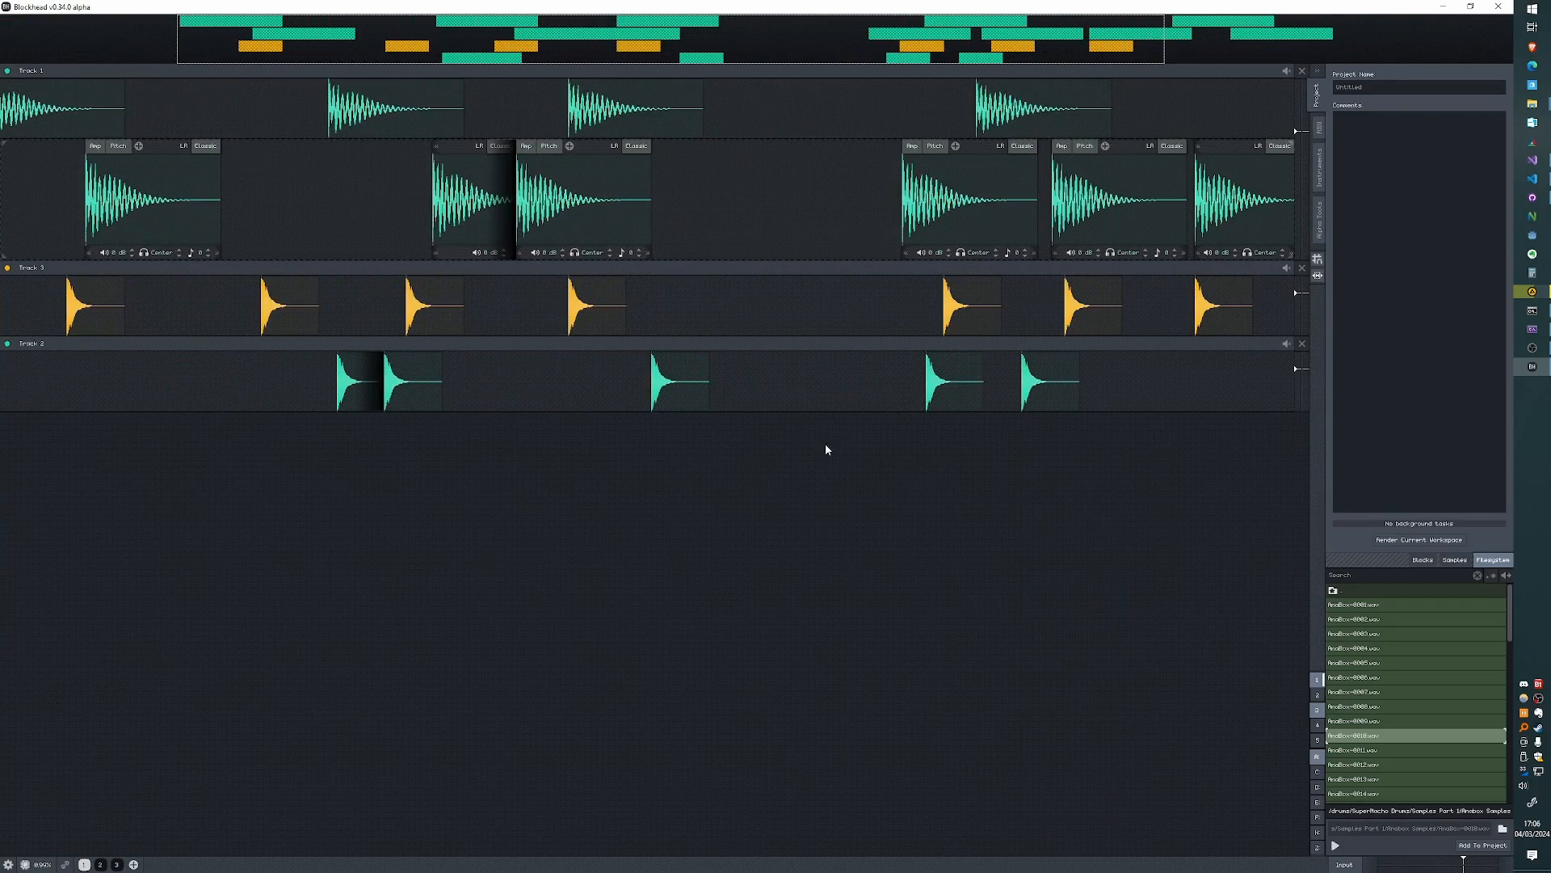
- Block-shift the arrangement from other time positions, widening the gap and pulling the following blocks back earlier
left_click_drag(461, 454, 327, 458)
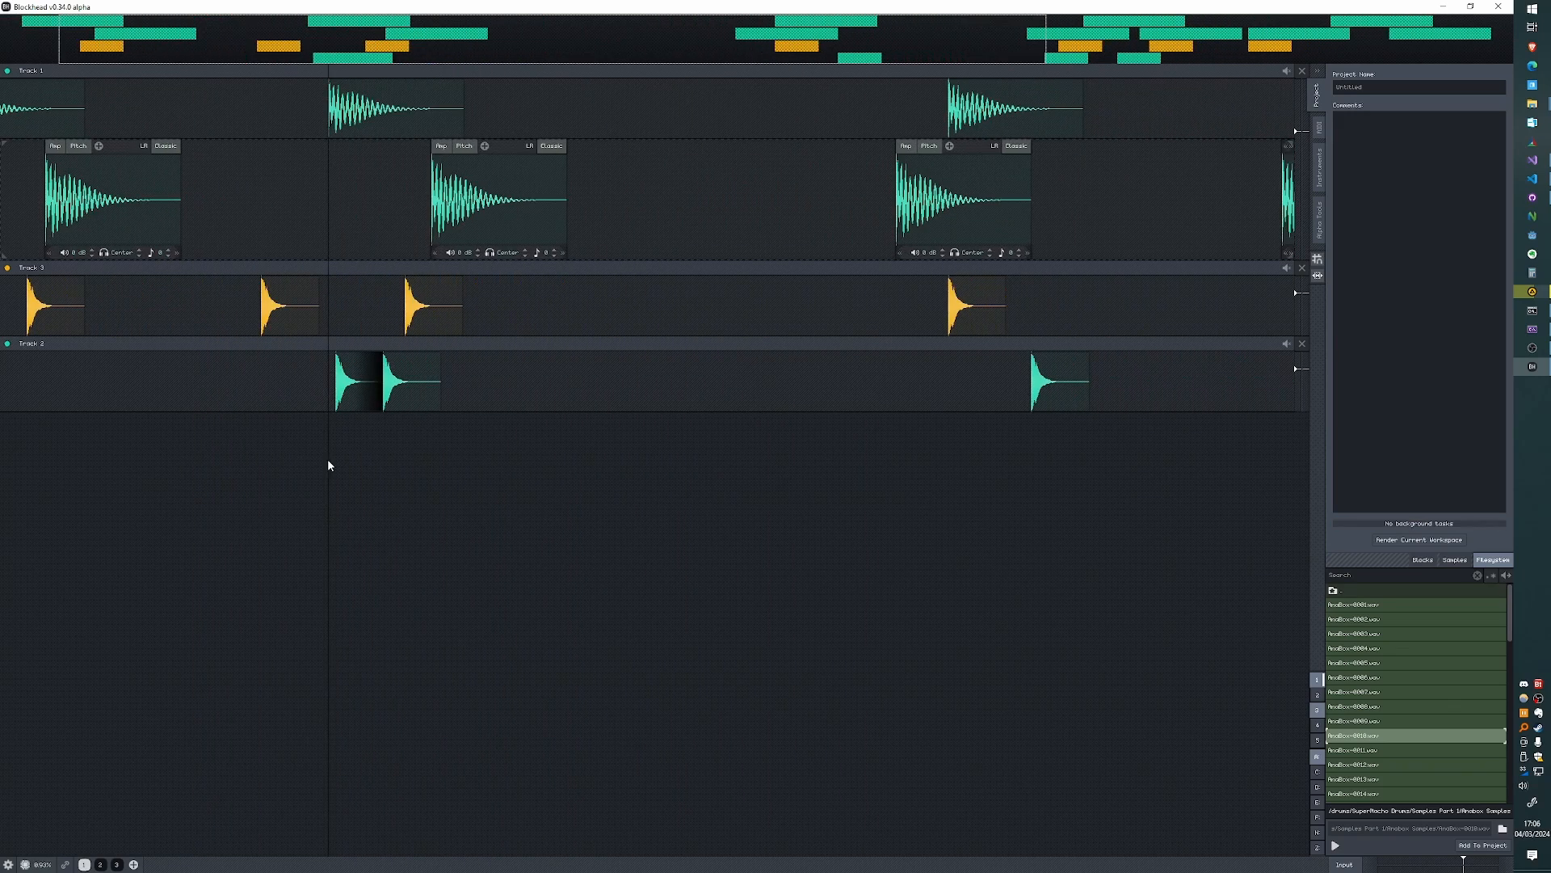
left_click_drag(909, 526, 582, 508)
left_click_drag(831, 489, 637, 517)
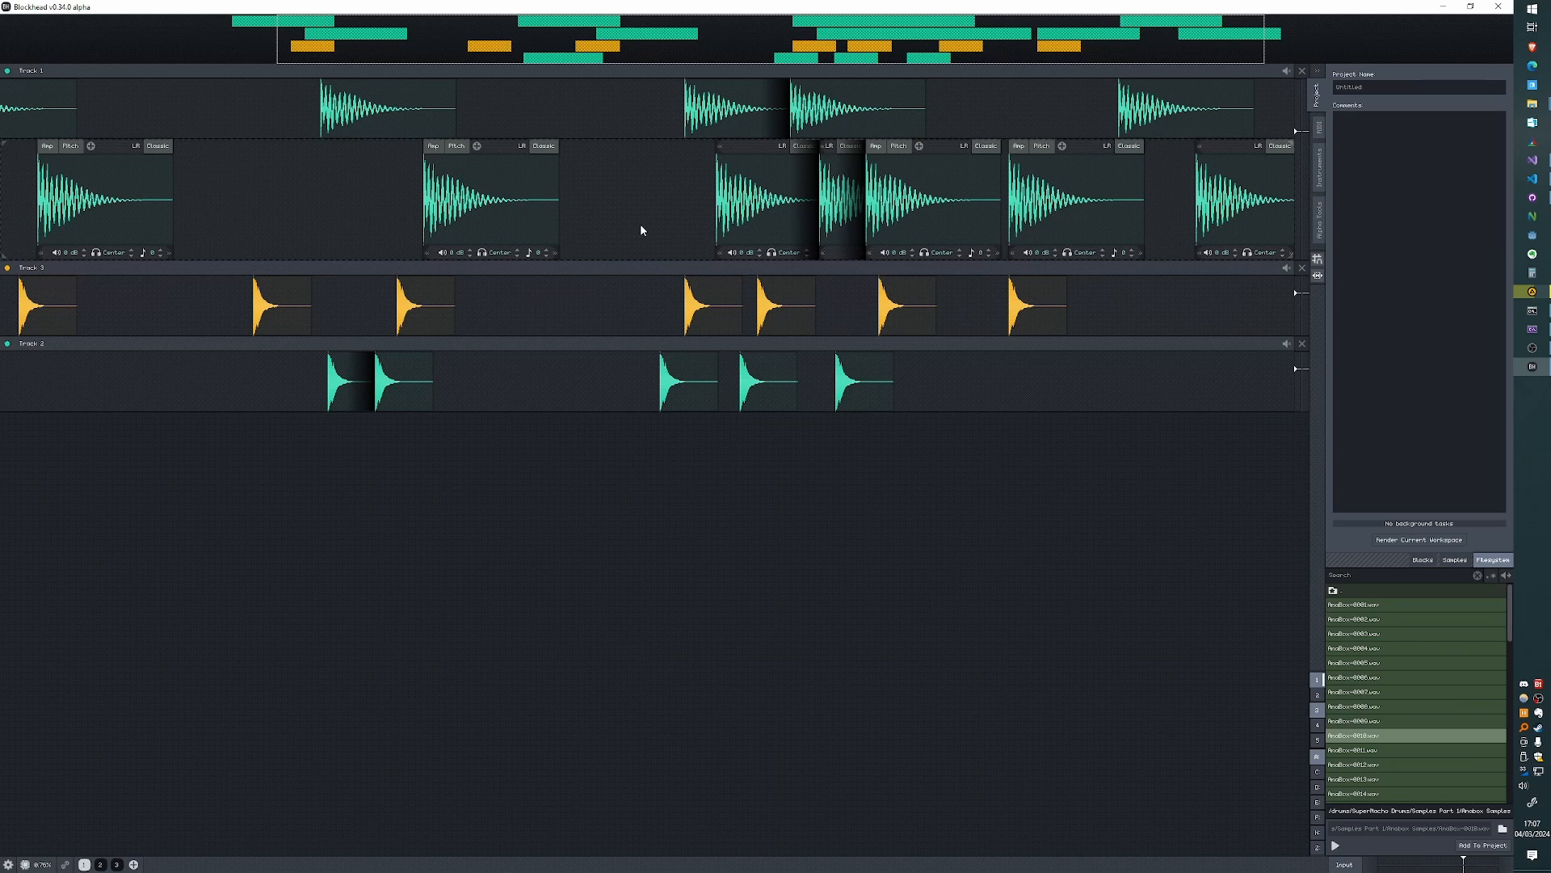
- Add a Meta Block on an empty lane at the bottom of Track 1 and lengthen it
right_click(532, 287)
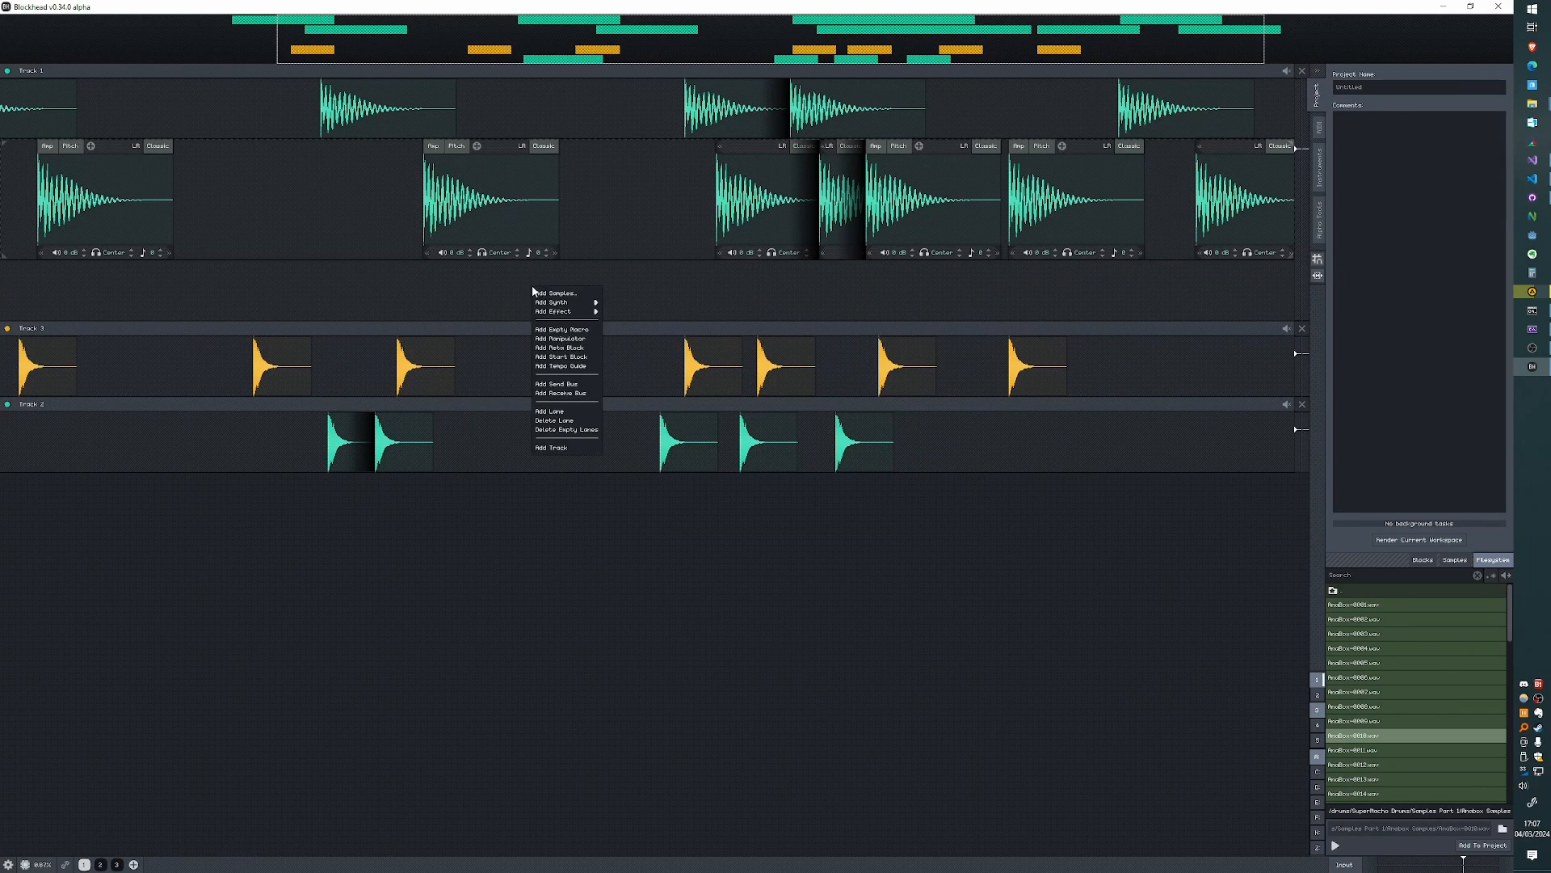
left_click(563, 347)
left_click_drag(651, 291, 841, 292)
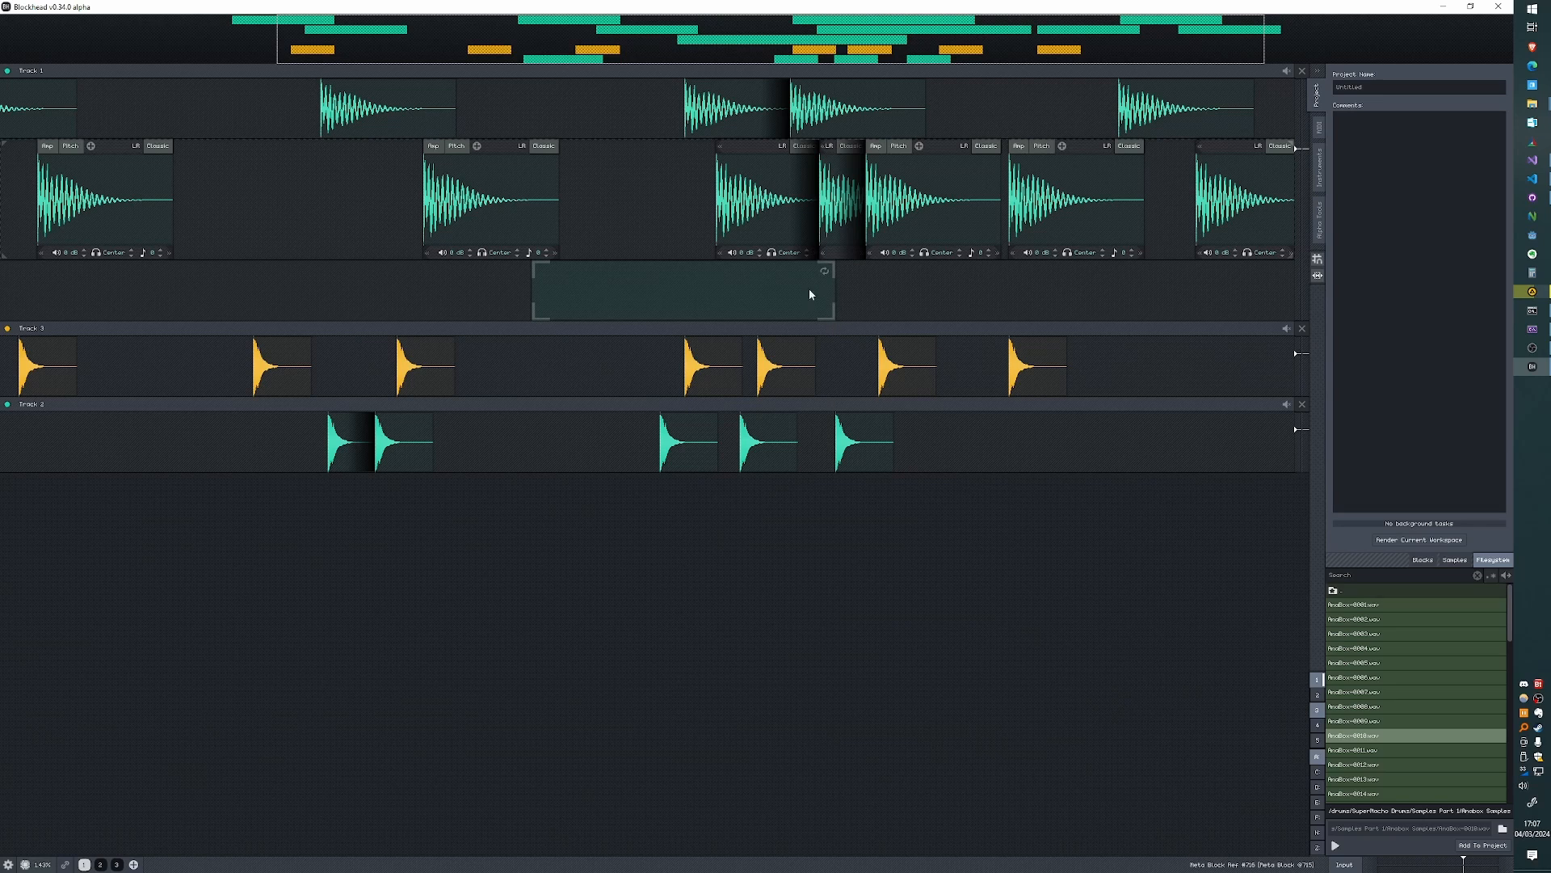
- Insert a gap across the whole workspace over the Meta Block's time range
right_click(649, 288)
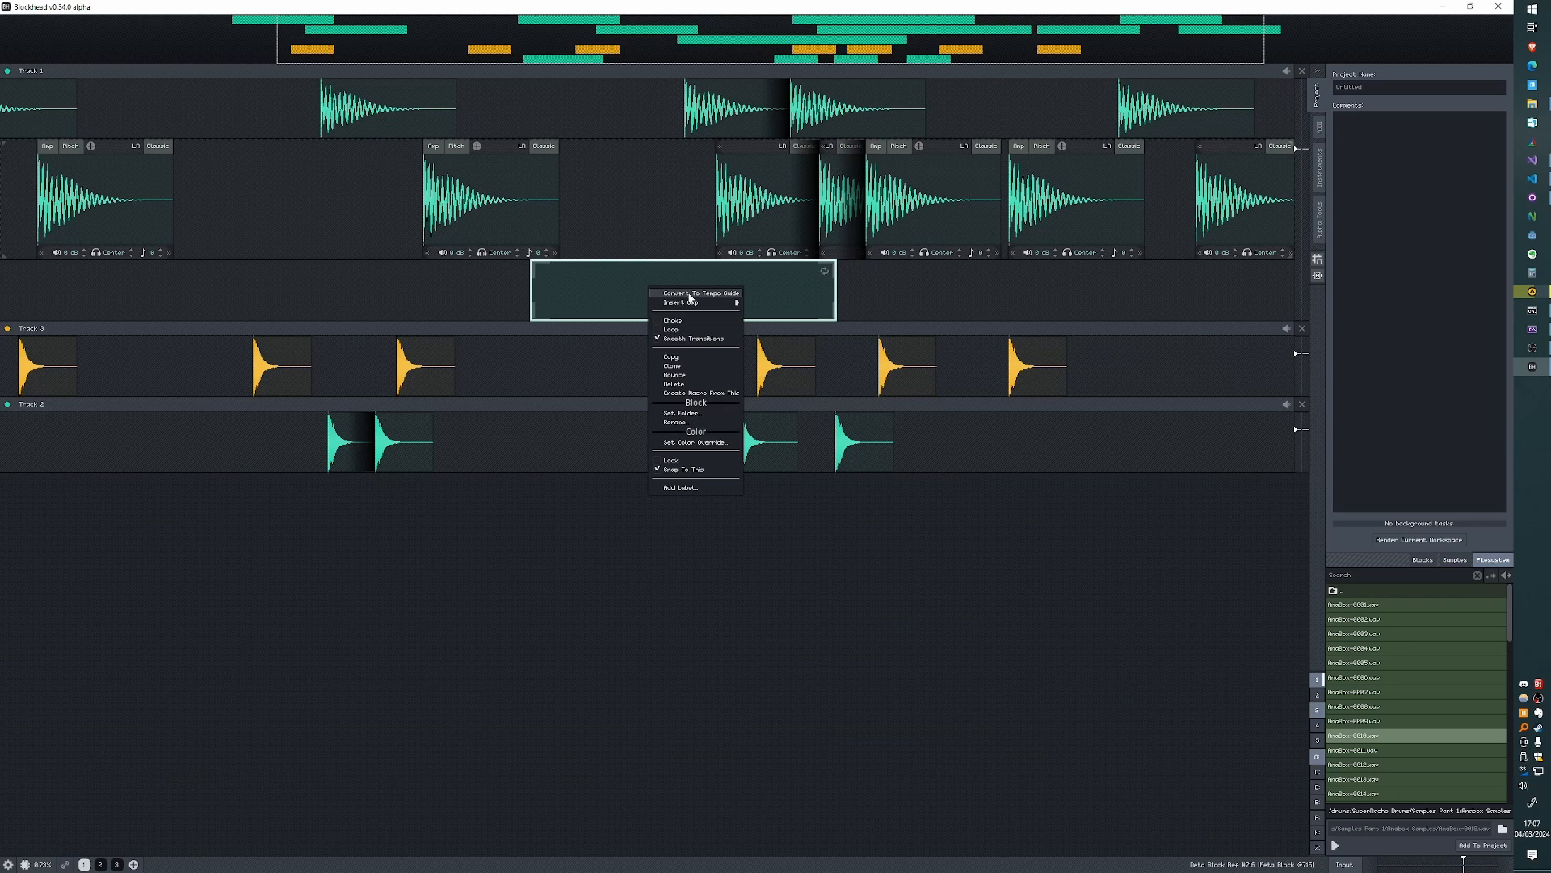
mouse_move(691, 306)
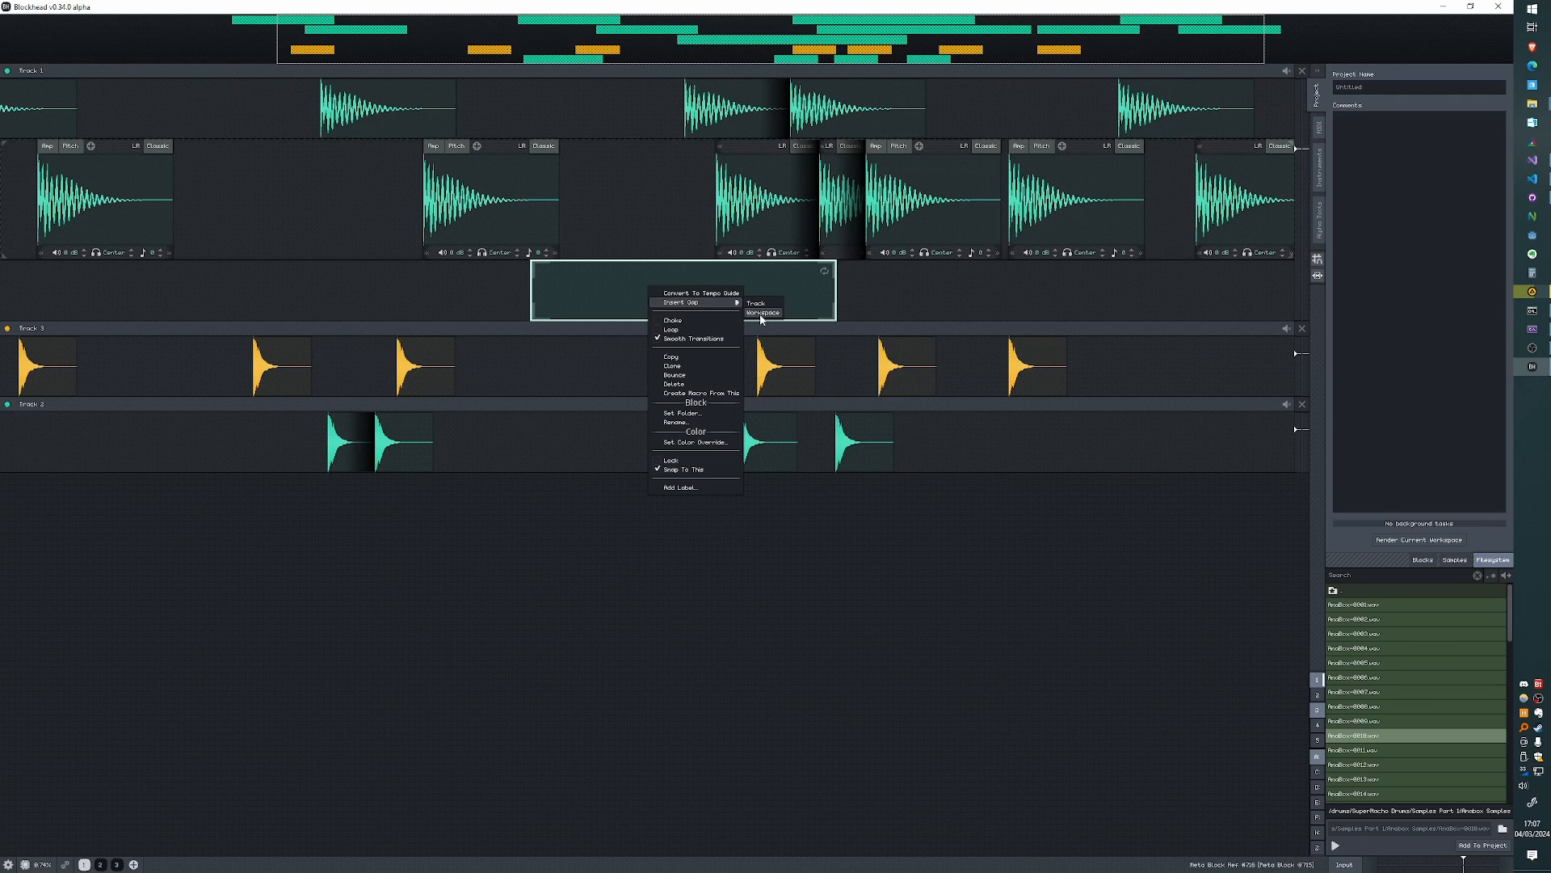
left_click(760, 314)
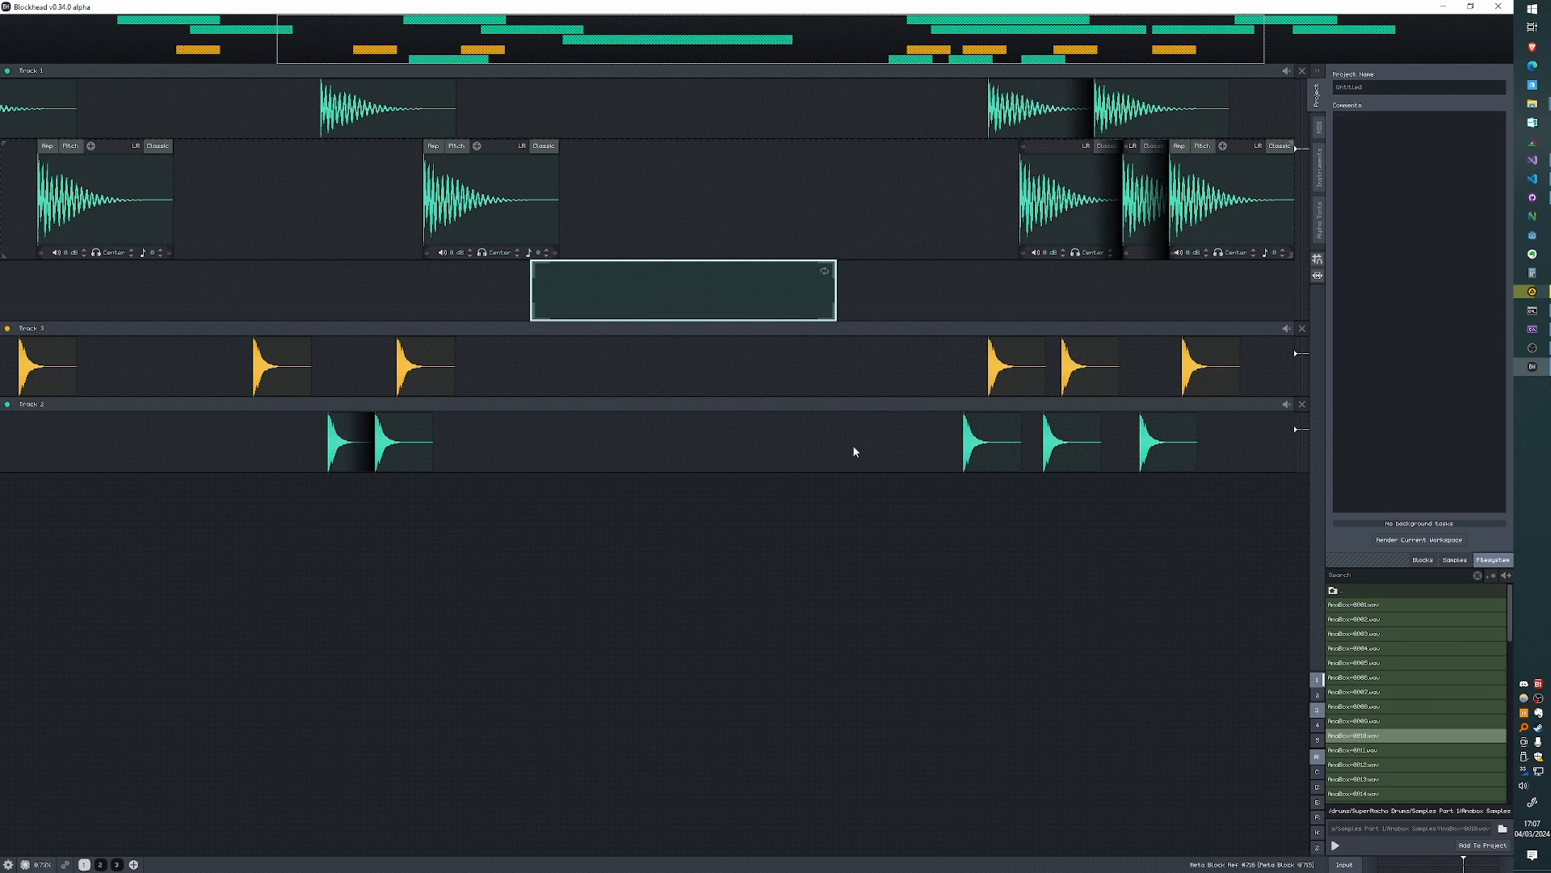
- Insert a gap over the Meta Block's time range once more and undo it
right_click(748, 311)
mouse_move(787, 312)
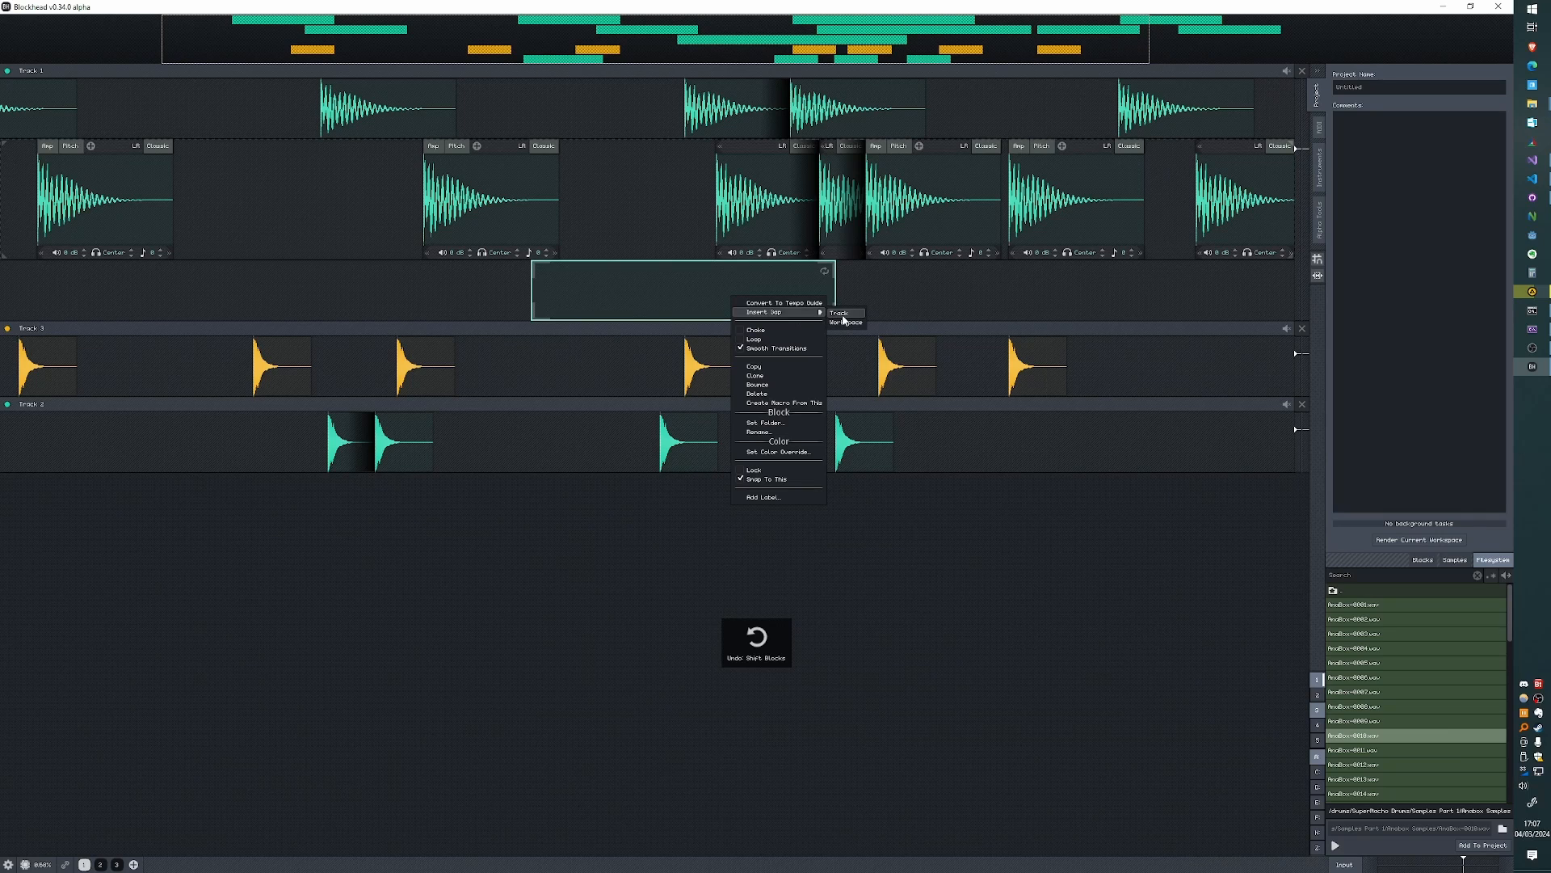
left_click(842, 320)
key("ctrl+z")
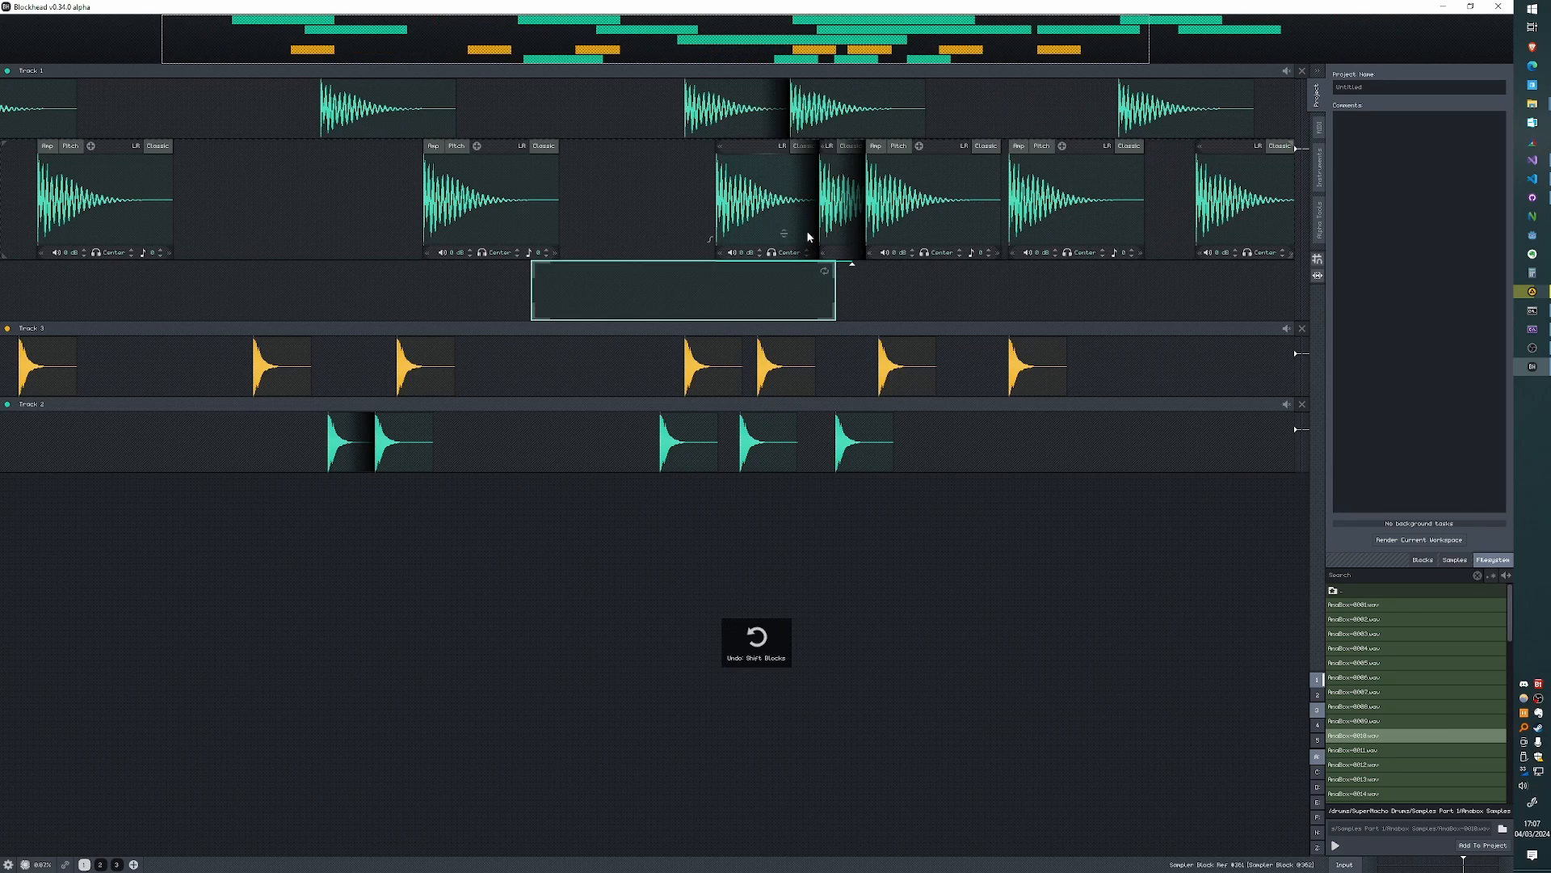
- Move a top-lane Track 1 sample block to the Meta Block's start, and add a Tempo Guide below, lengthened to about 114 bpm
left_click_drag(731, 119, 578, 113)
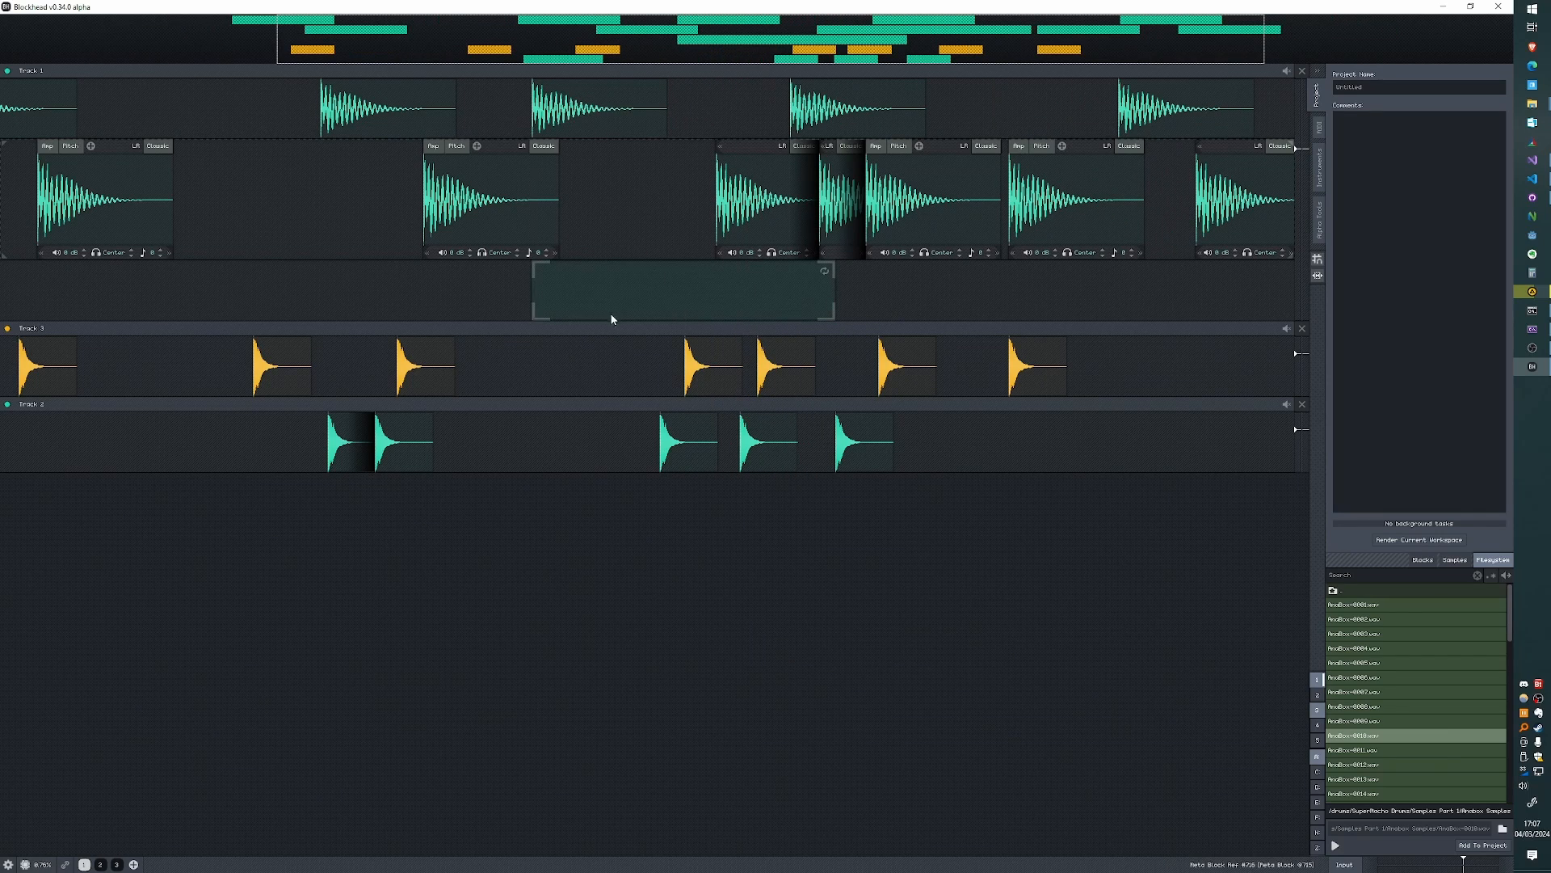
right_click(398, 330)
left_click(424, 407)
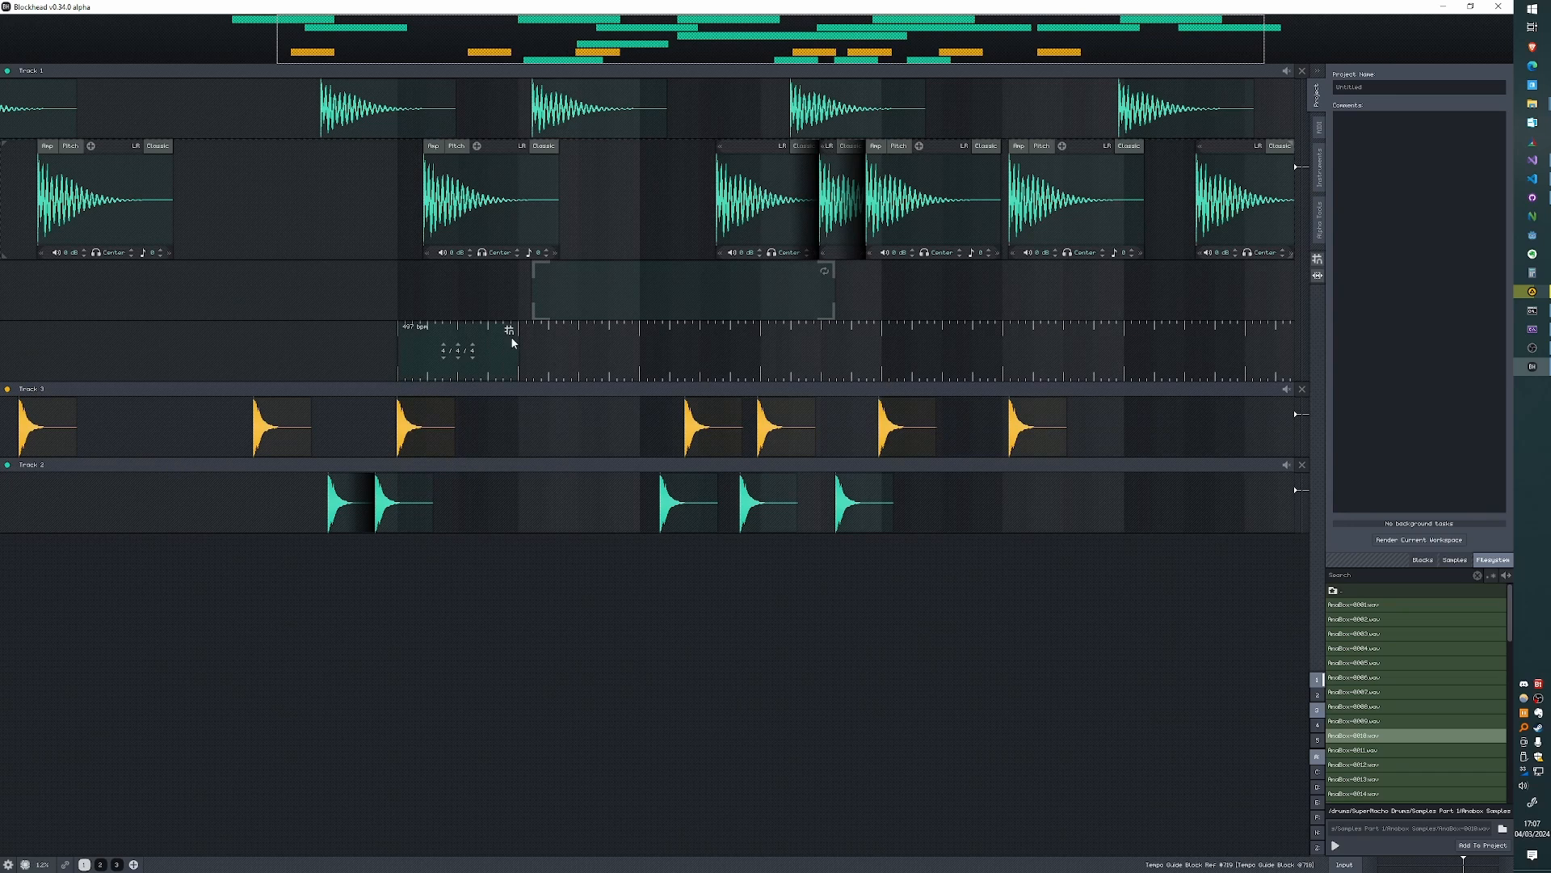
left_click_drag(506, 354, 922, 339)
- Align Track 1's sample blocks to the tempo grid and extend the Meta Block to match the Tempo Guide's span
left_click_drag(488, 202, 462, 202)
mouse_move(579, 113)
left_mouse_down()
mouse_move(495, 108)
mouse_move(589, 126)
left_mouse_up()
left_click_drag(754, 202, 702, 202)
left_click_drag(840, 198, 882, 198)
left_click_drag(963, 182, 1005, 110)
left_click_drag(1066, 203, 1115, 204)
left_click_drag(807, 305, 926, 294)
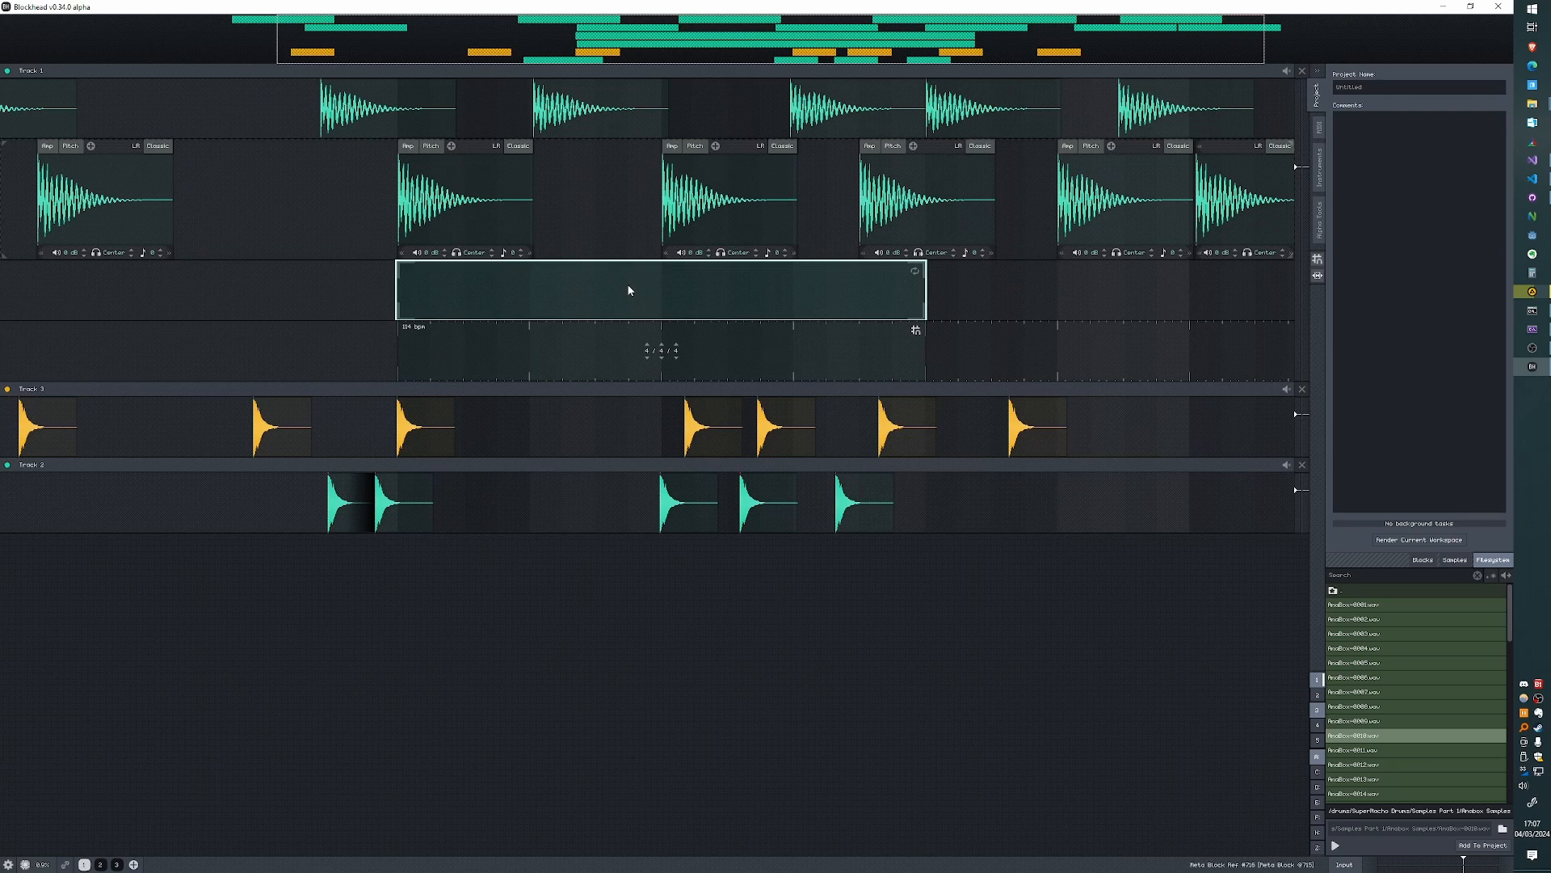
- Insert a gap on Track 1 only over the Meta Block's time range and undo it
right_click(637, 278)
right_click(614, 281)
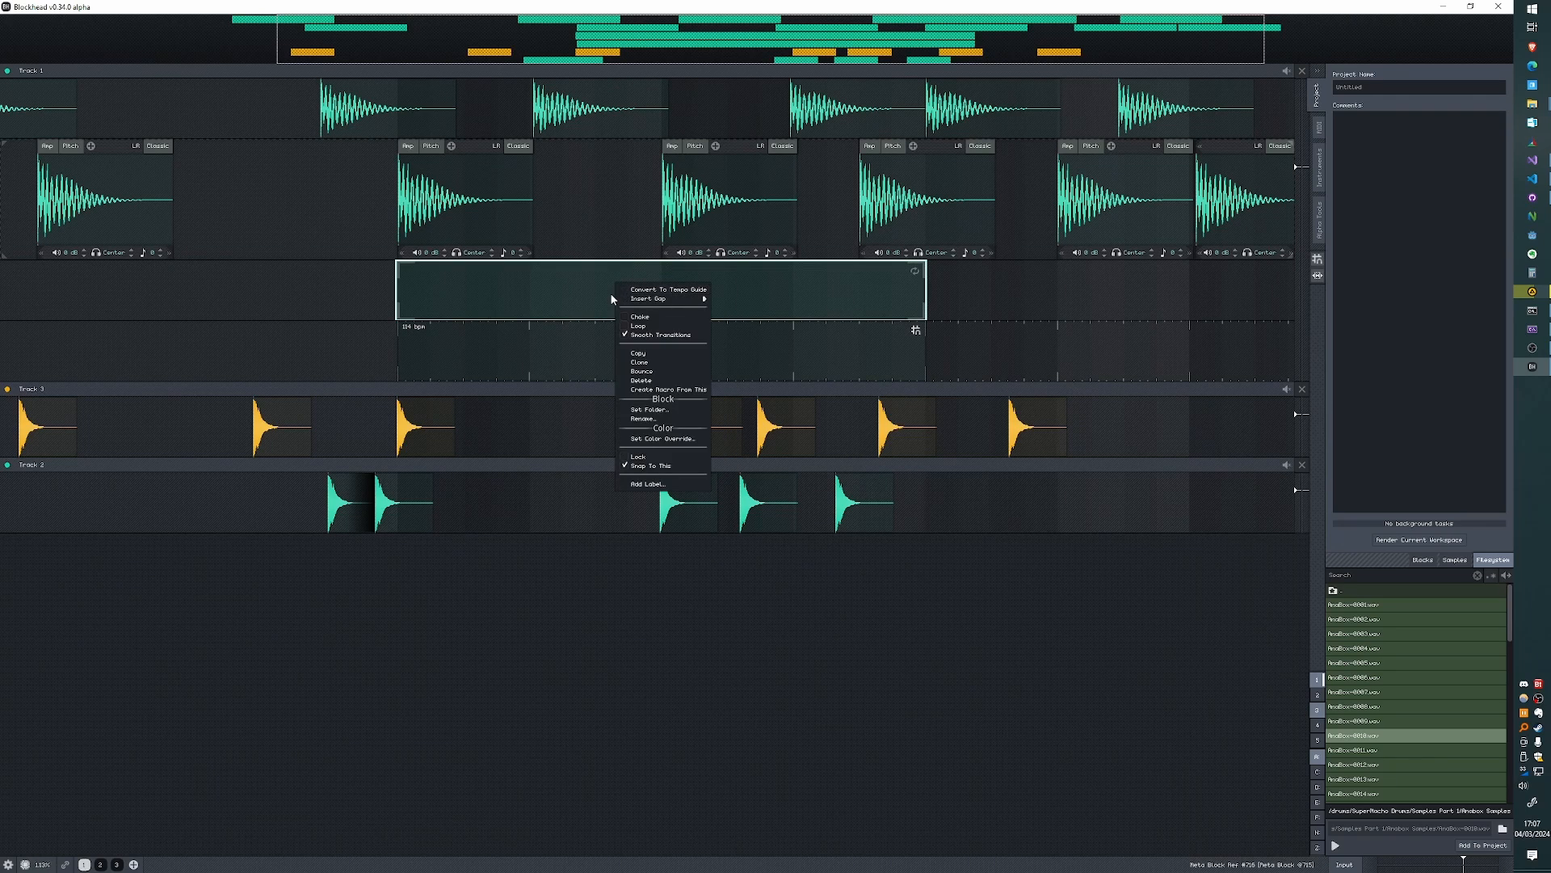
mouse_move(635, 303)
left_click(724, 300)
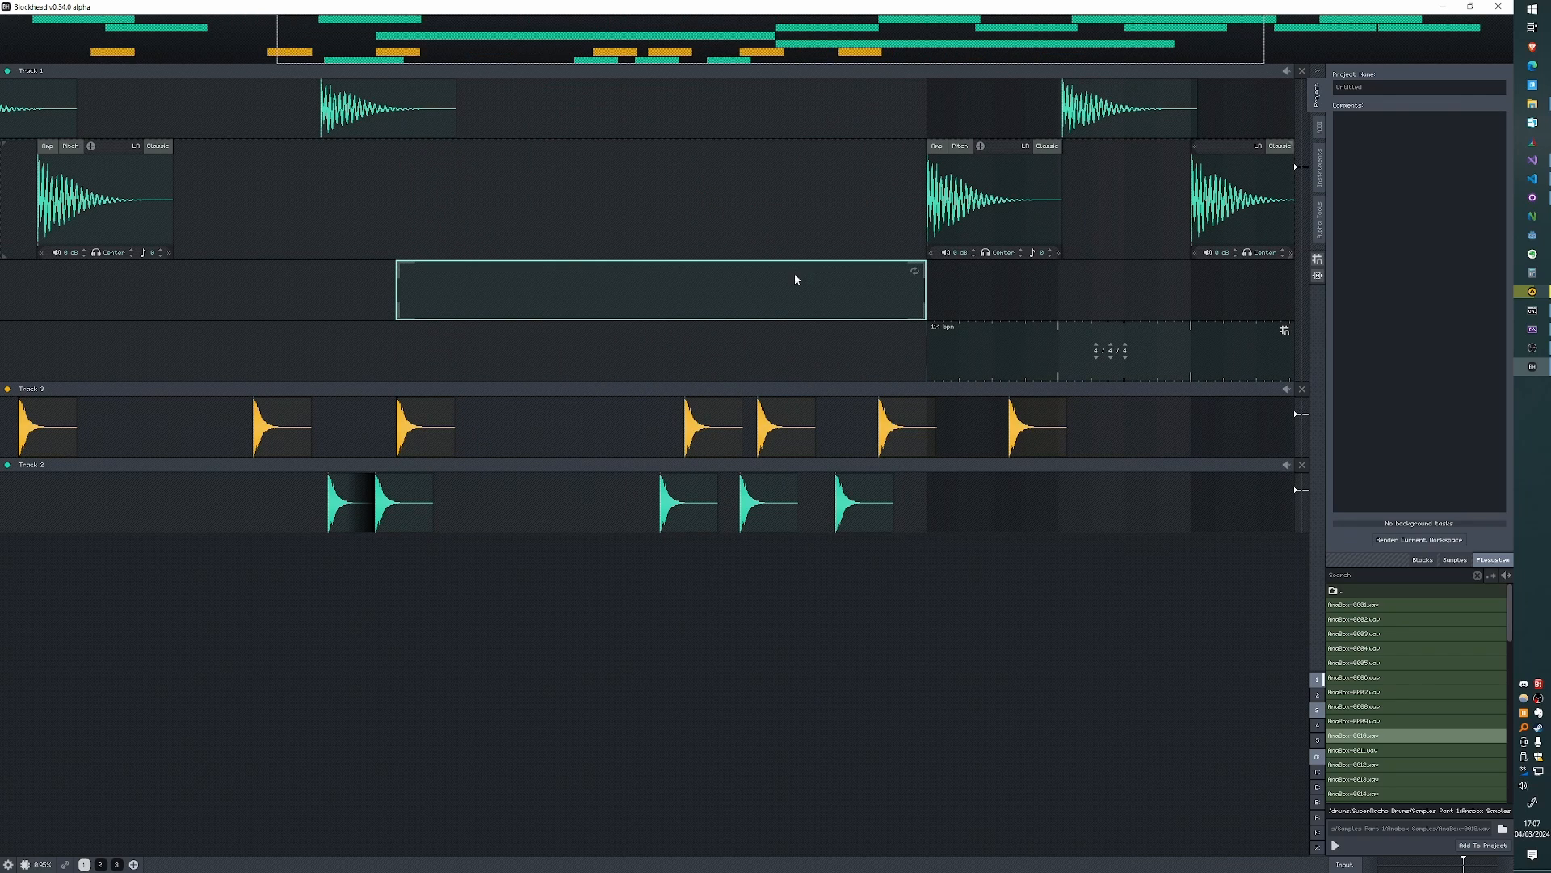
key("ctrl+z")
- Move the Meta Block to start at the Tempo Guide's end, then try inserting a gap there on Track 1 only and undo it
left_click_drag(652, 276, 1100, 301)
left_click_drag(1084, 355, 777, 284)
right_click(741, 278)
mouse_move(785, 296)
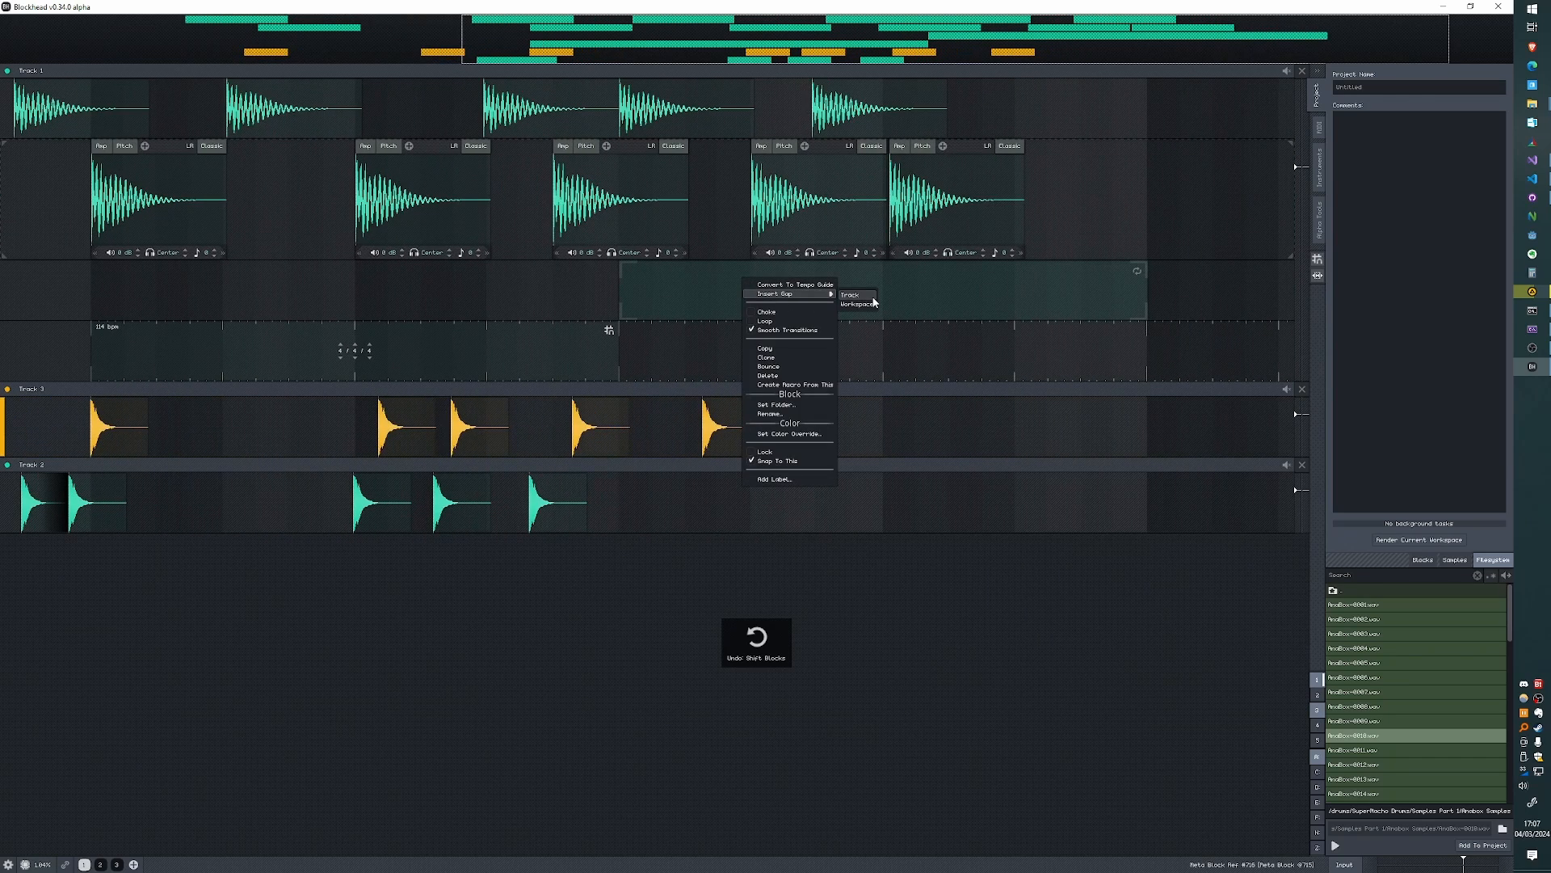
left_click(873, 299)
key("ctrl+z")
- Try the Insert Gap variant that shifts blocks left from the Meta Block after the Tempo Guide, and undo it
right_click(760, 294)
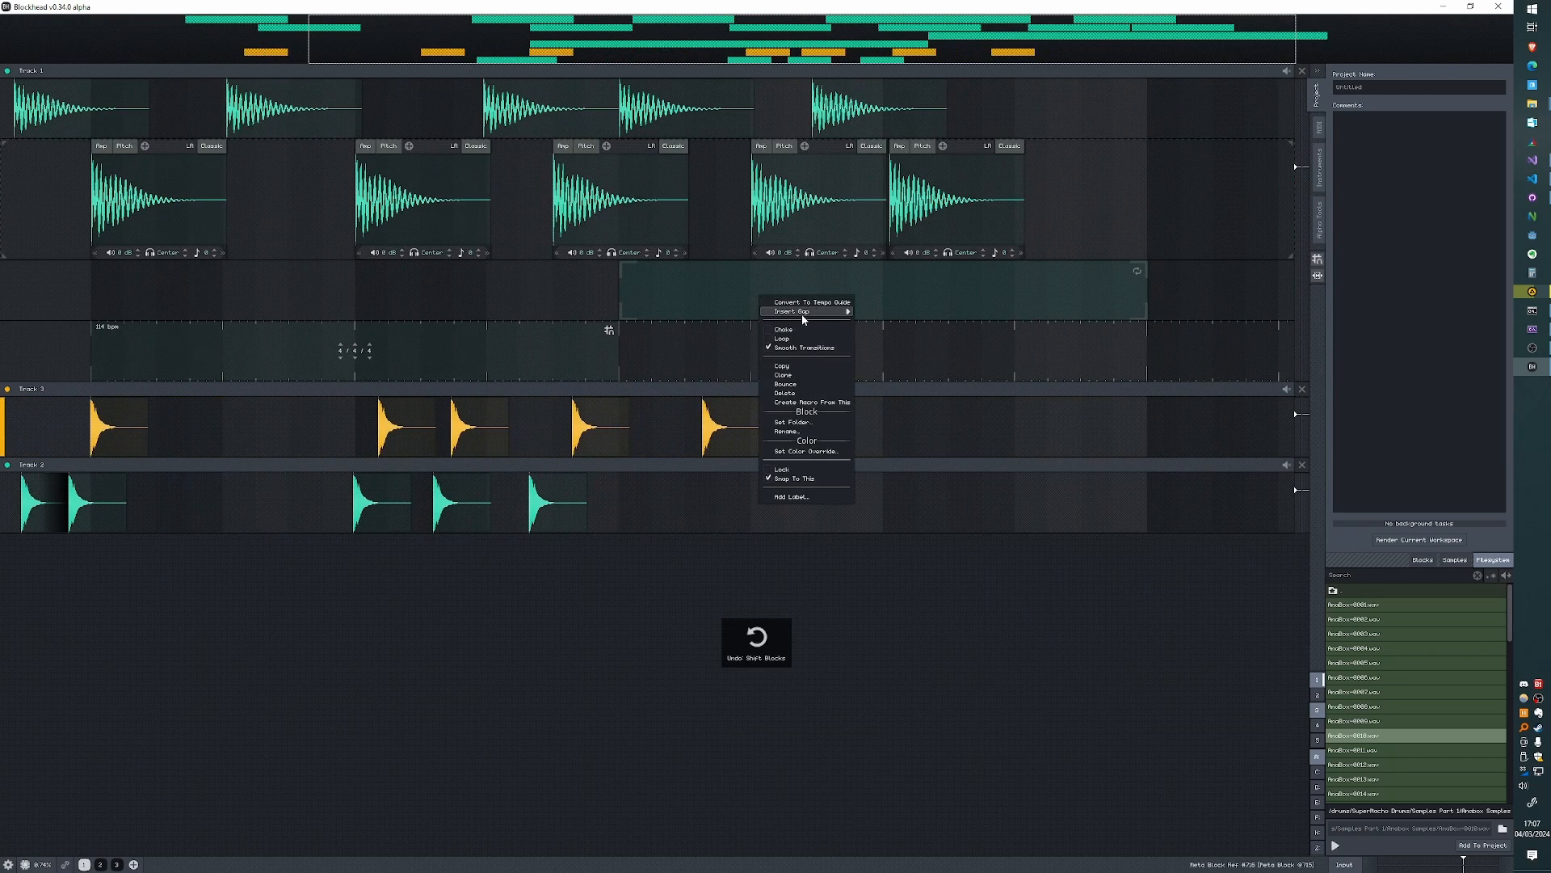
mouse_move(821, 319)
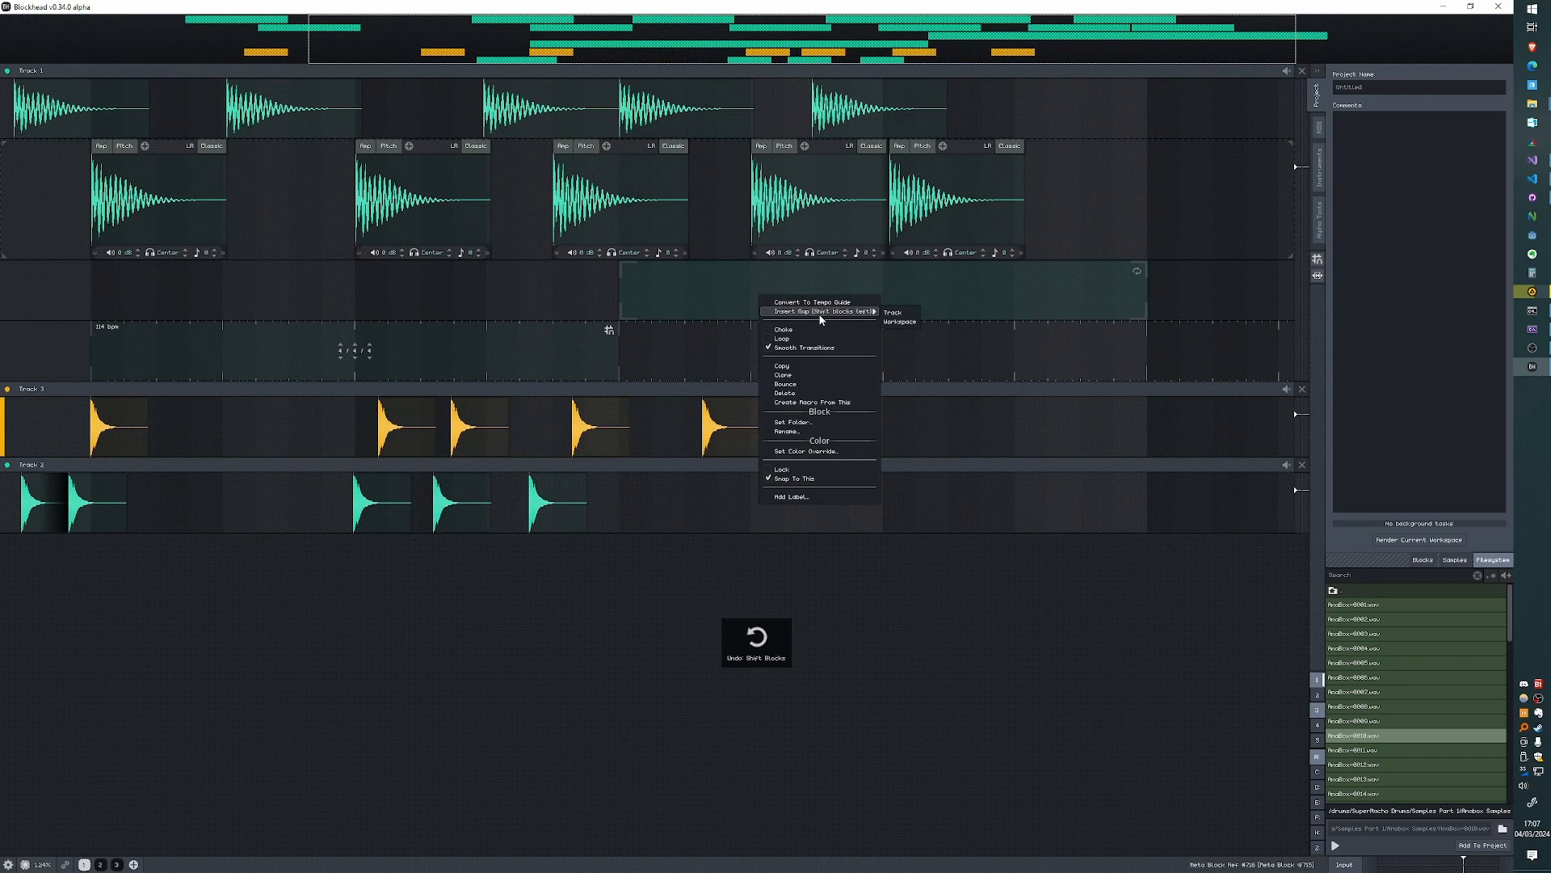
left_click(889, 321)
key("ctrl+z")
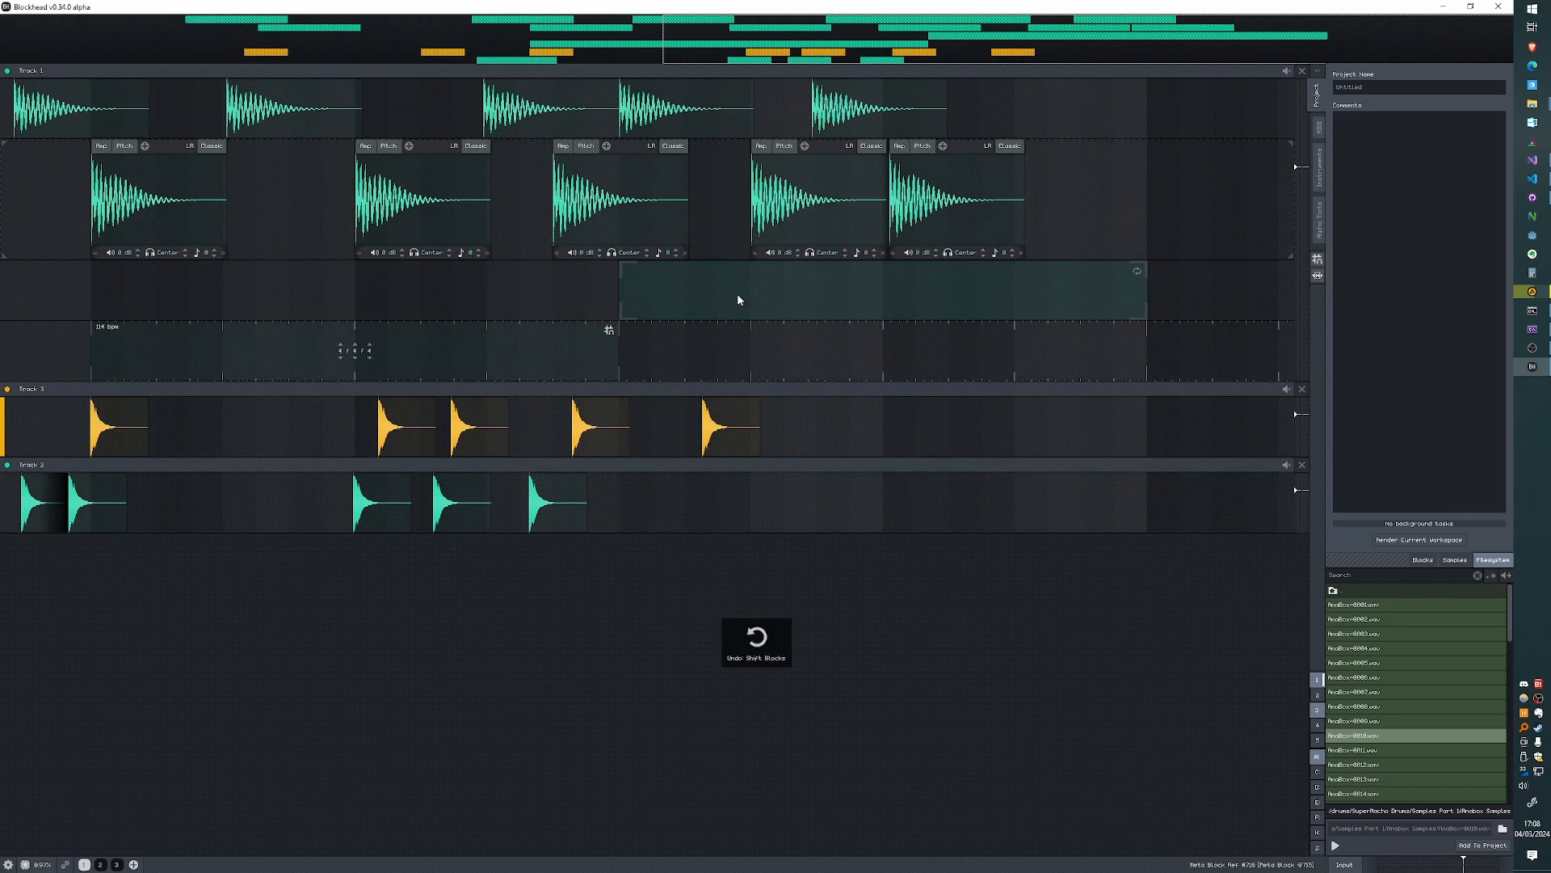
- Move the Meta Block back over the Tempo Guide and shorten it to cover only the guide's second main grid division
left_click_drag(702, 287, 381, 286)
left_click_drag(381, 286, 761, 307)
left_click_drag(1181, 285, 783, 291)
- Try inserting a gap on Track 1 only at the shortened Meta Block, first shifting blocks right and then left, undoing each
right_click(739, 292)
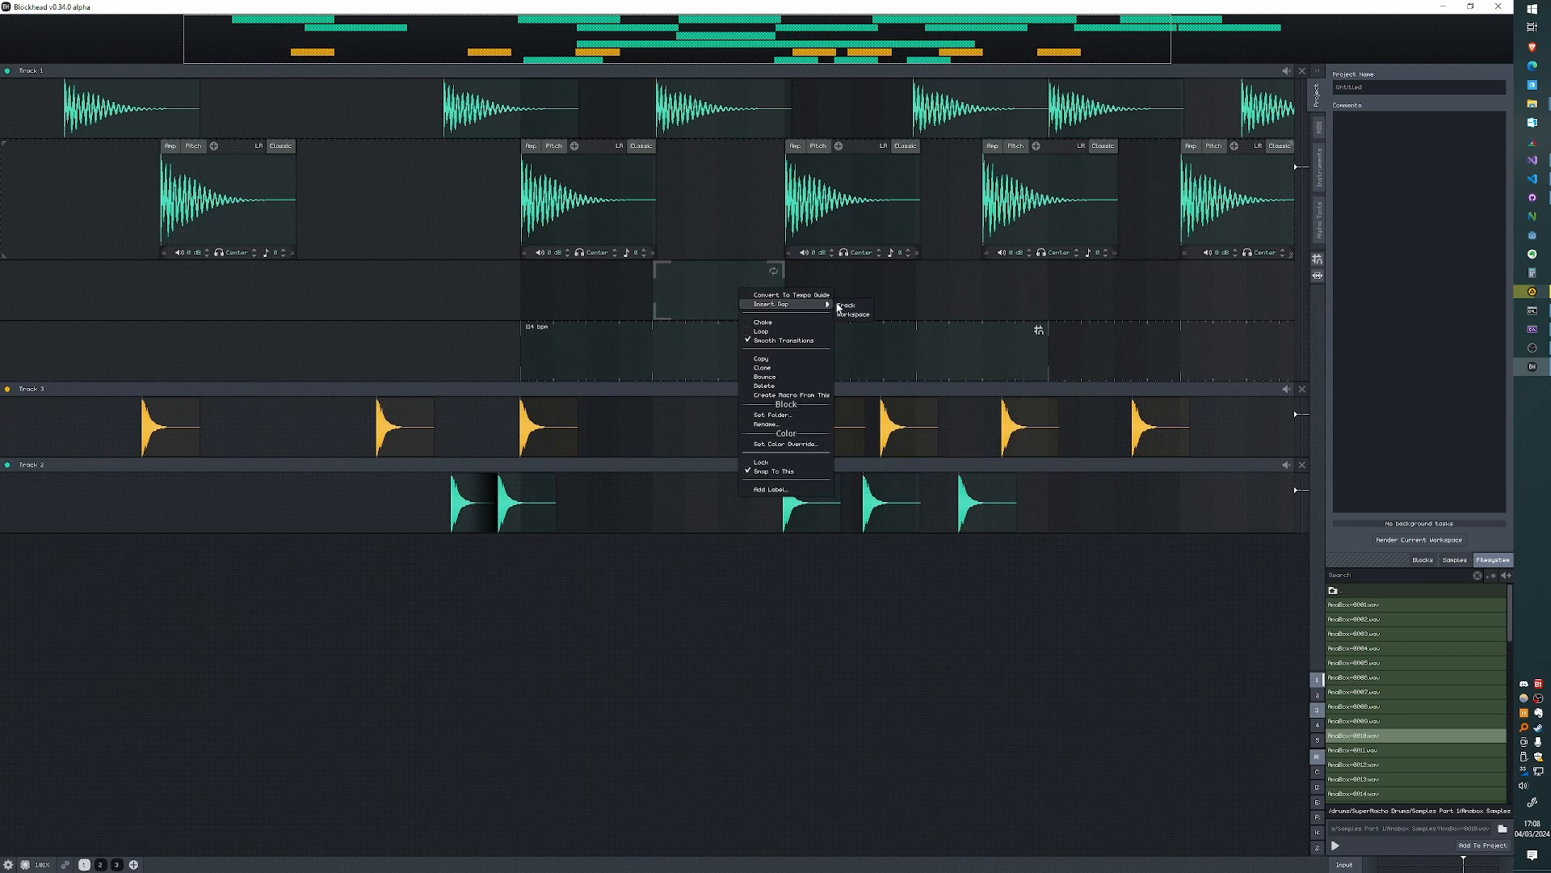
left_click(845, 307)
key("ctrl+z")
right_click(737, 293)
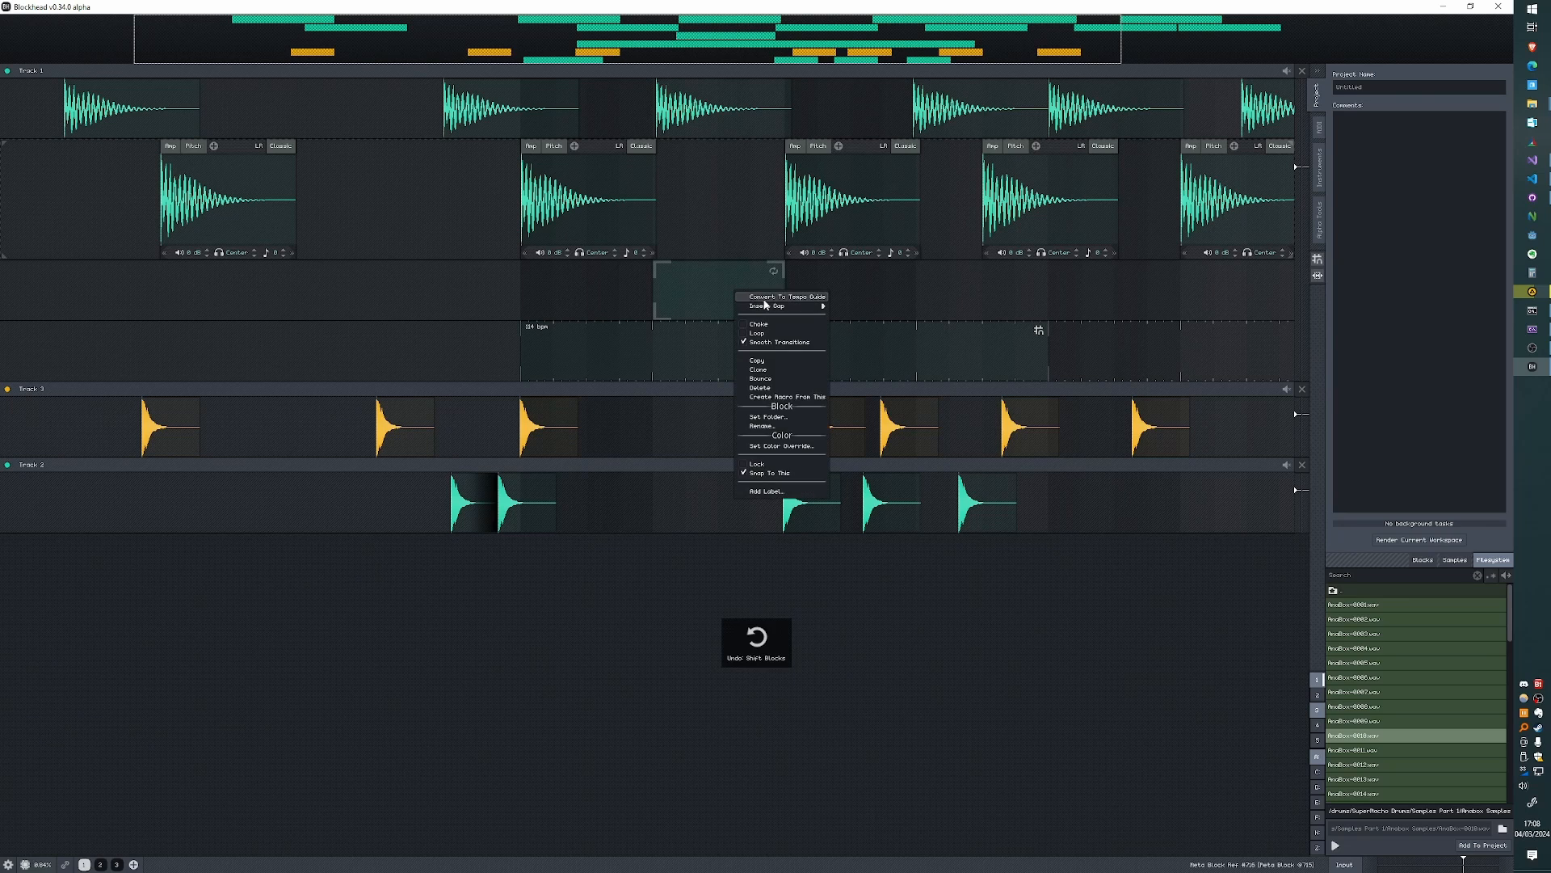
left_click(865, 307)
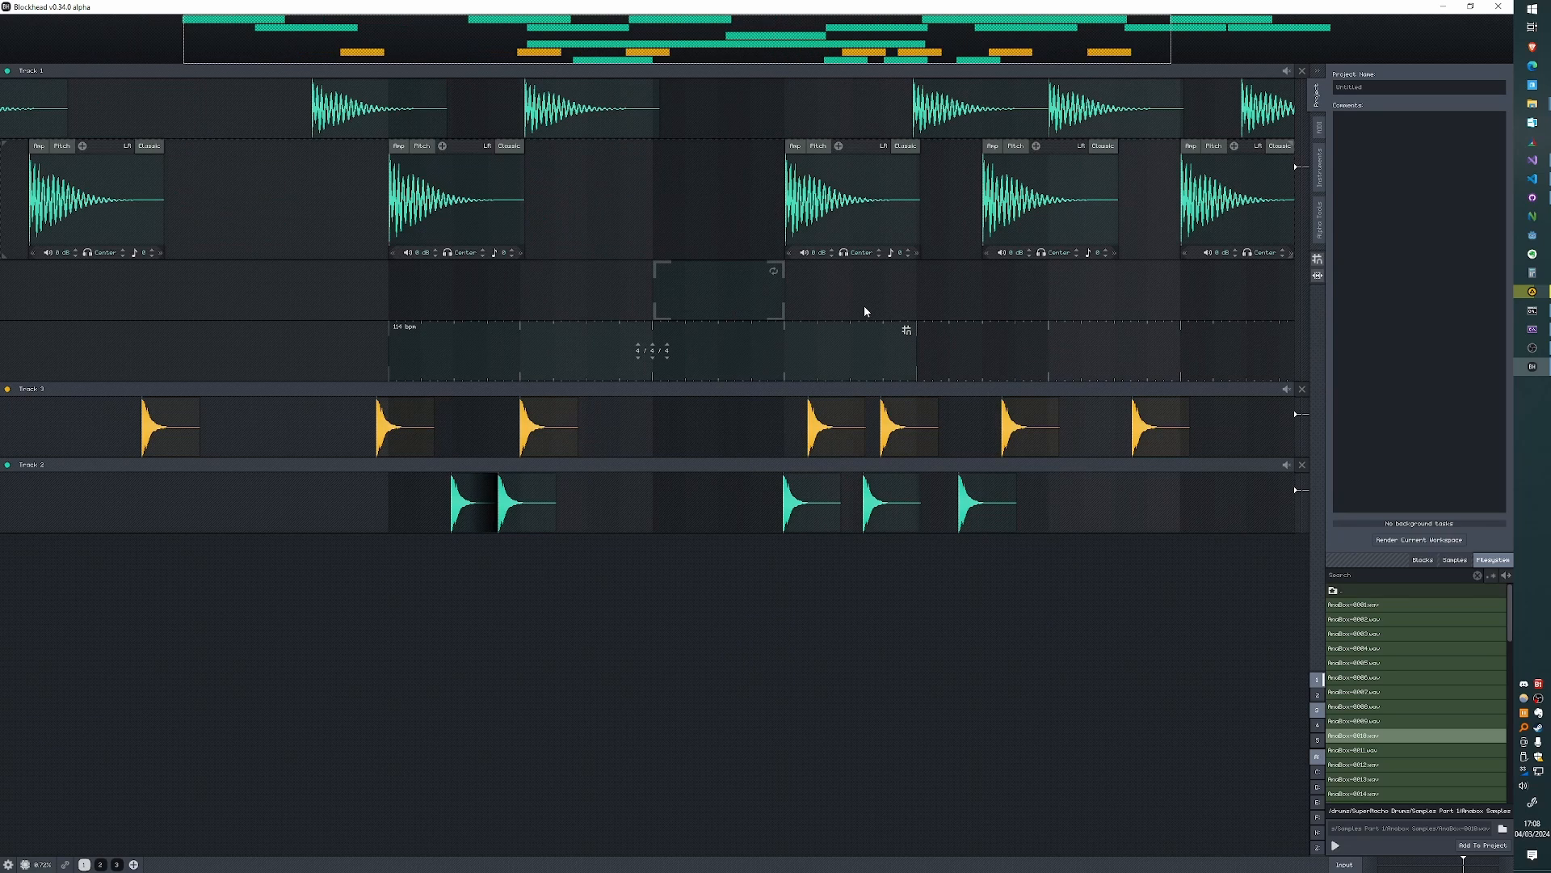
key("ctrl+z")
- Try inserting a workspace-wide gap at the shortened Meta Block, first shifting blocks left and then right, undoing each
right_click(732, 291)
mouse_move(781, 311)
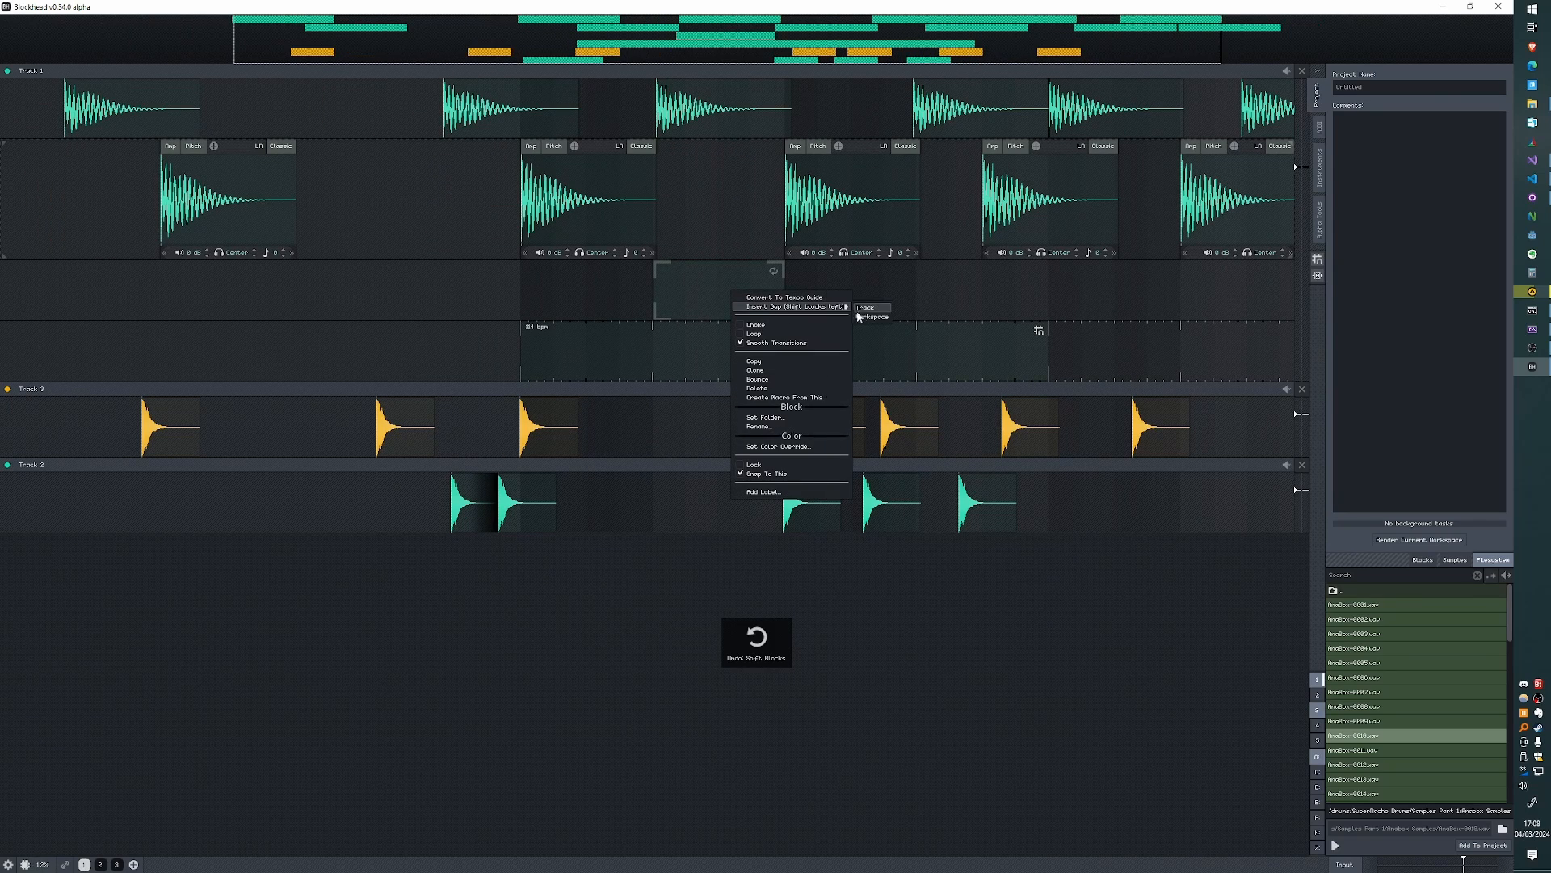
left_click(861, 316)
key("ctrl+z")
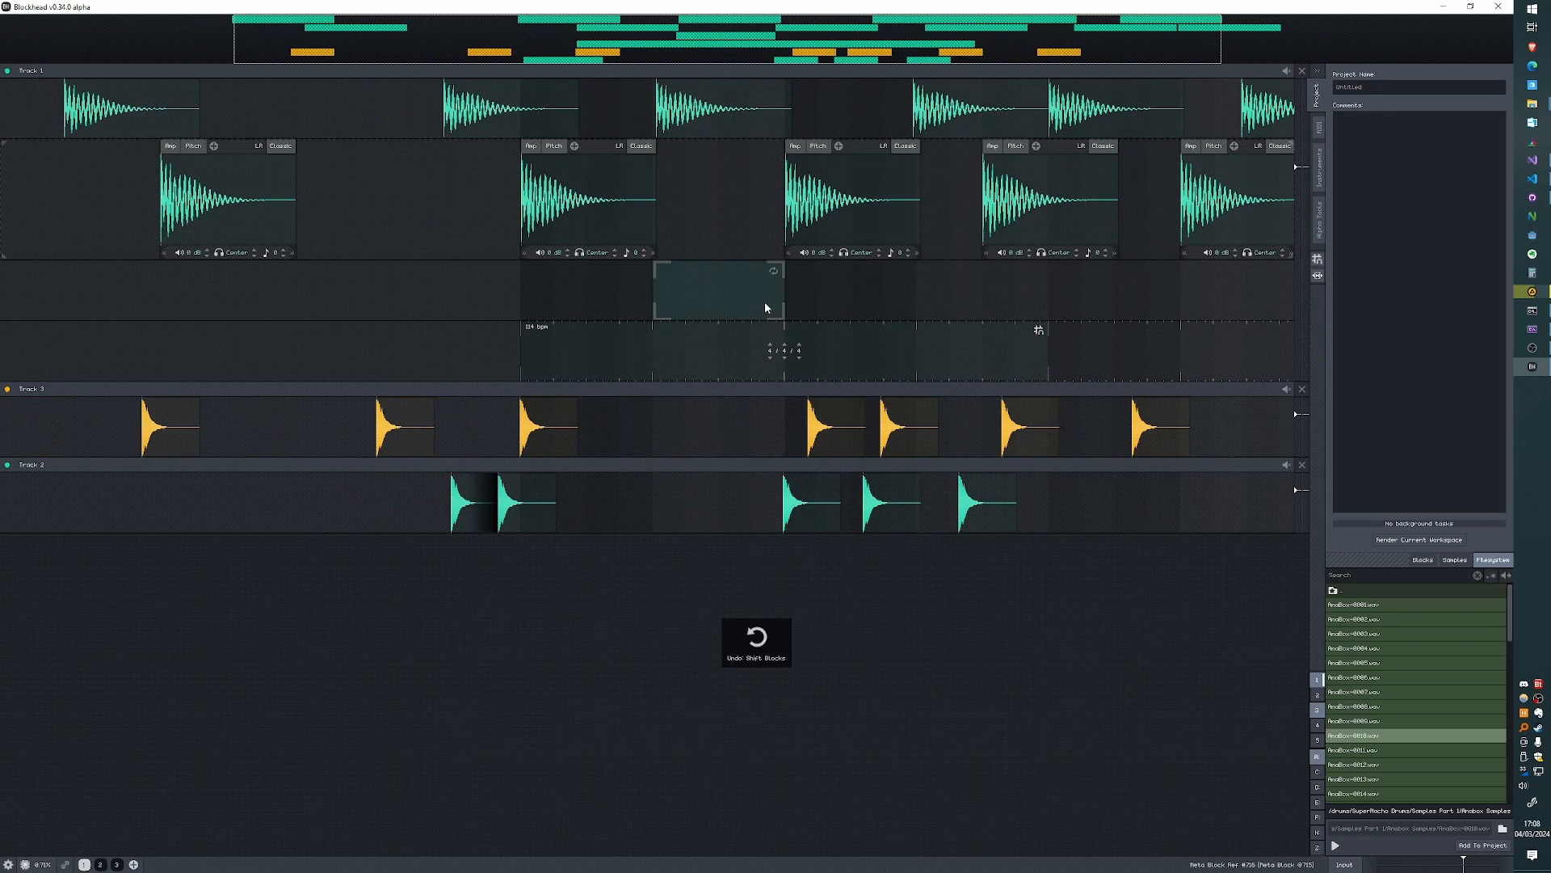
right_click(762, 301)
mouse_move(808, 316)
left_click(882, 326)
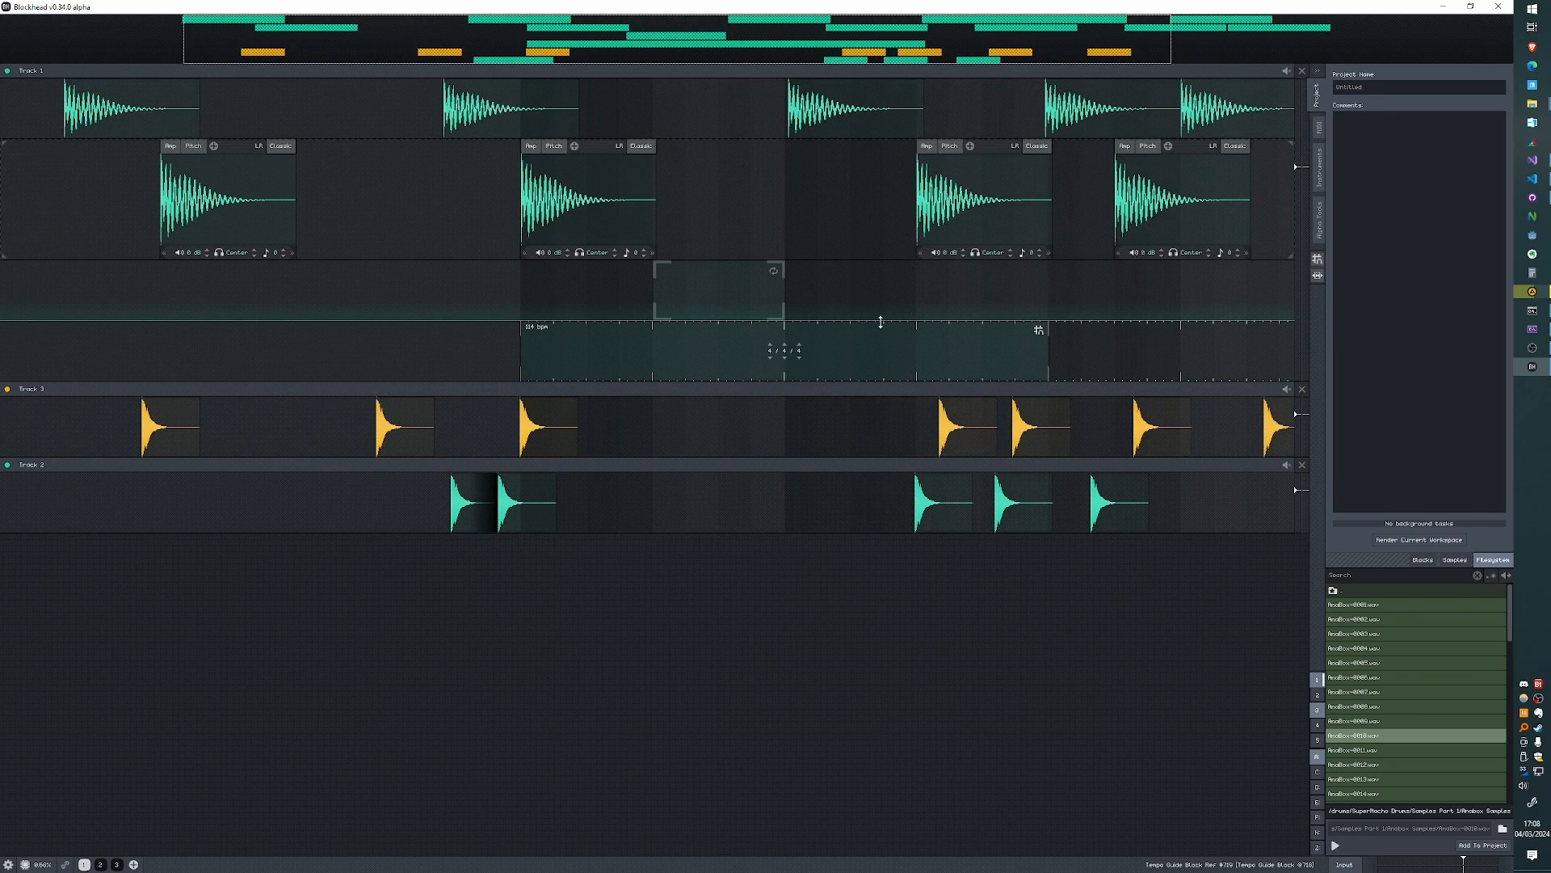
key("ctrl+z")
- Switch to Visual Studio Code to review the v0.34.0 alpha update notes and restore its window to a smaller size
scroll(952, 549, "right", 3)
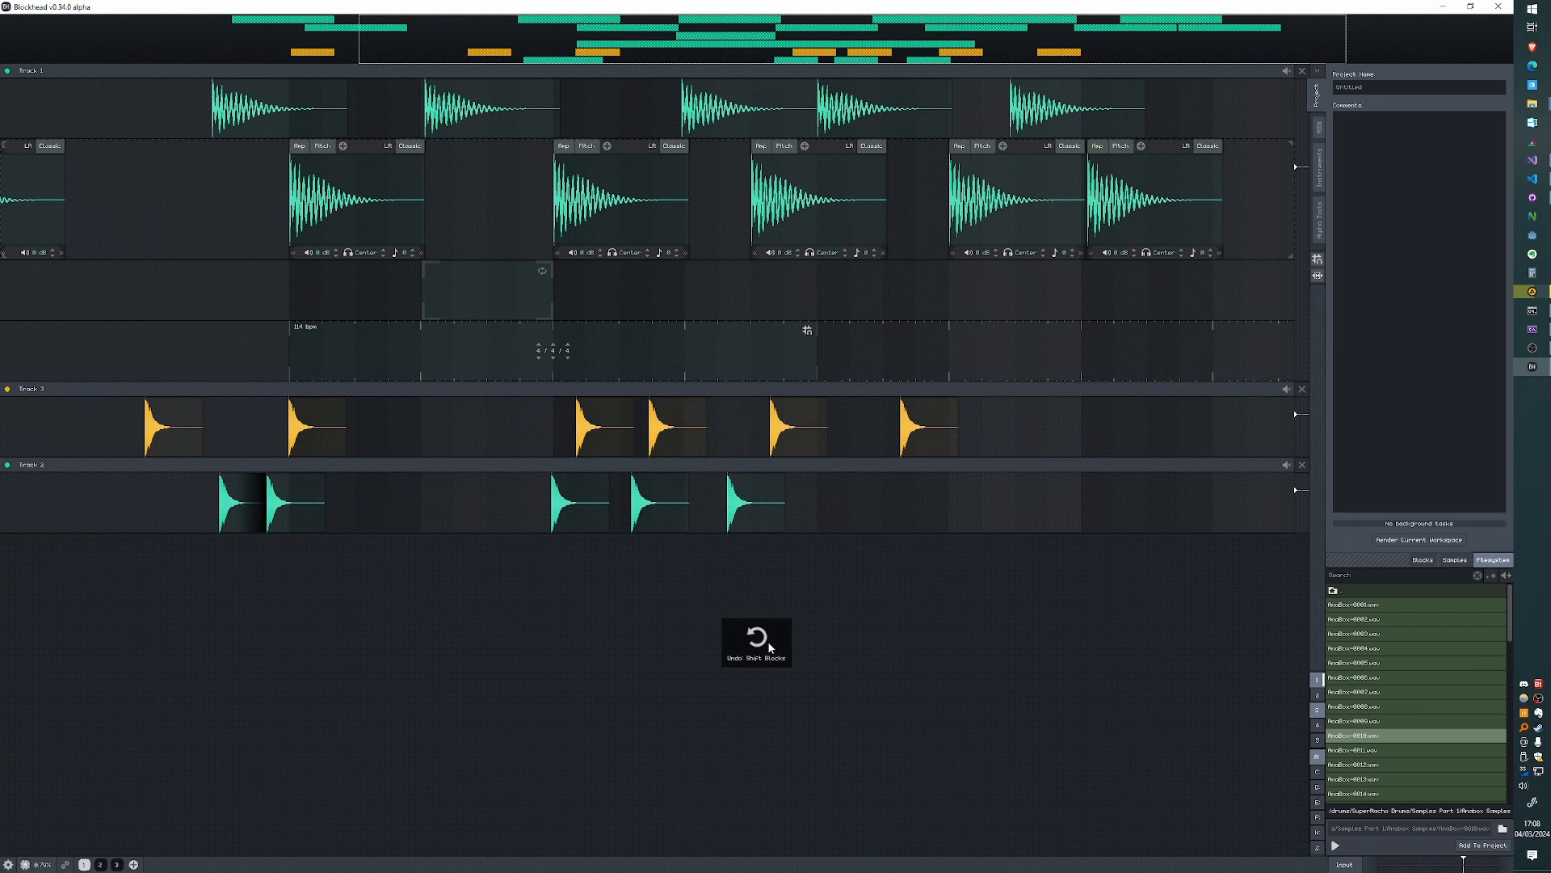
left_click(1531, 178)
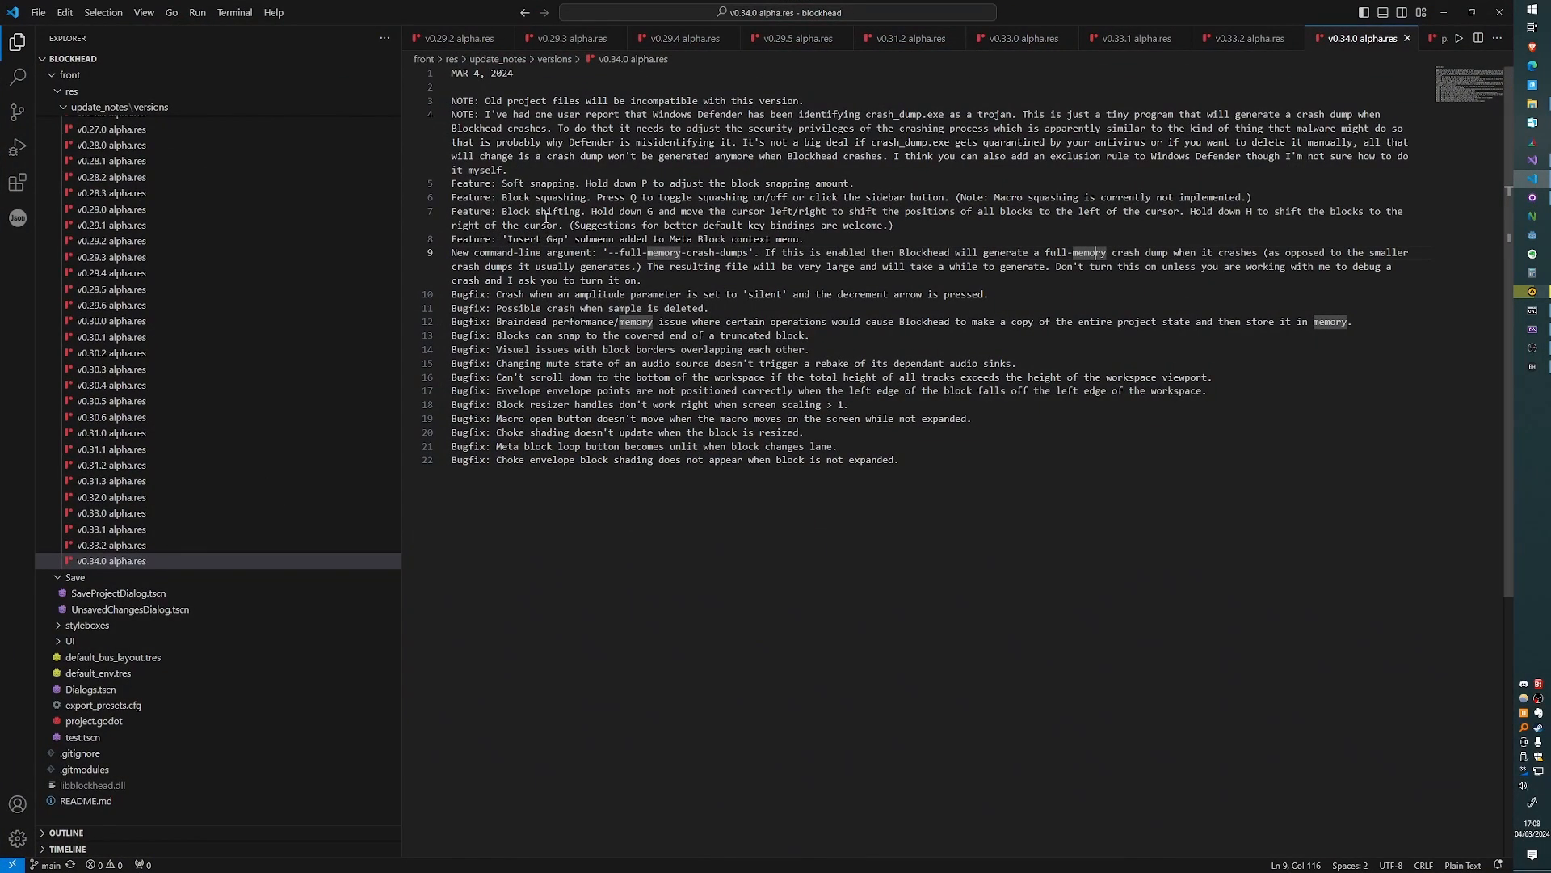
left_click(1471, 12)
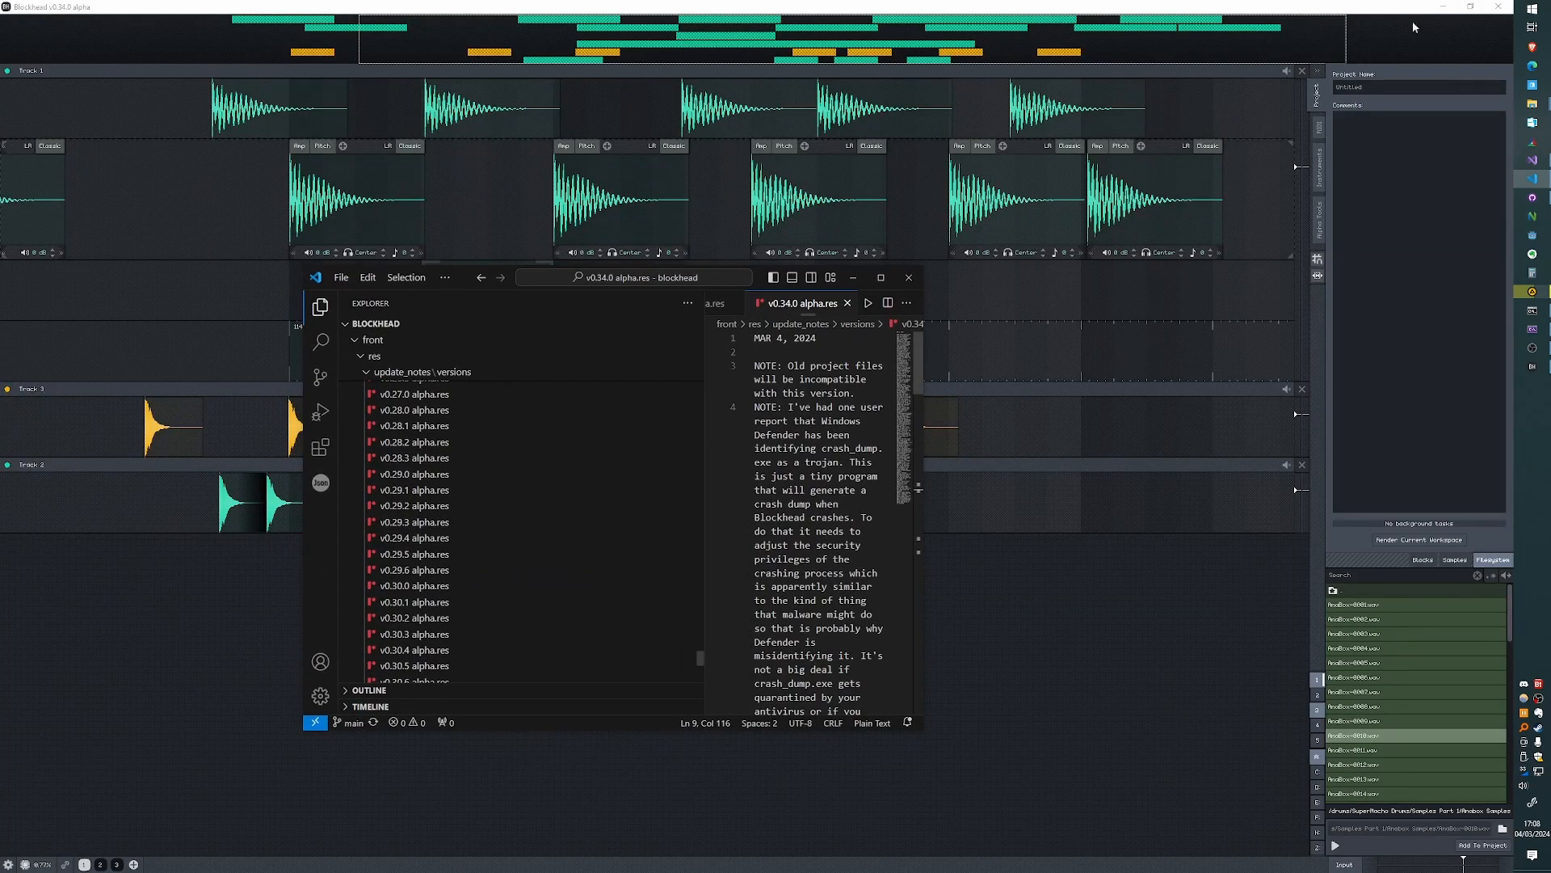